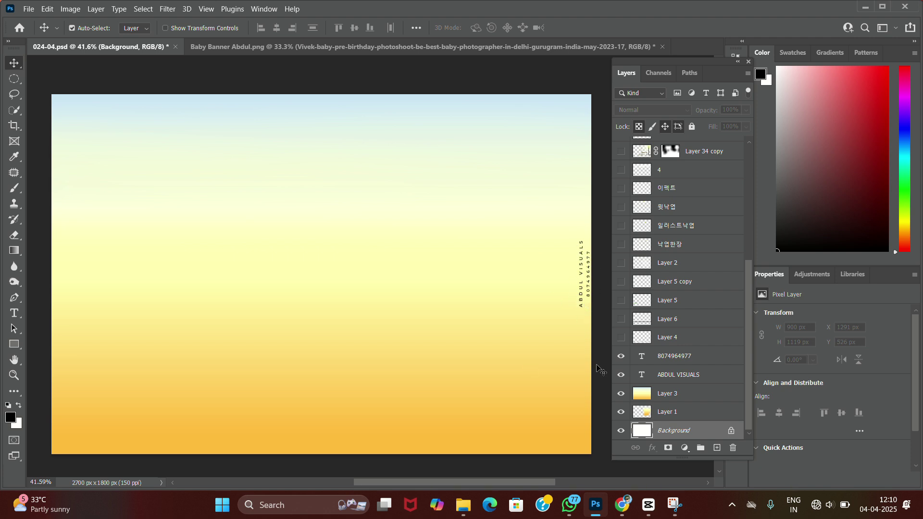
Show the checkered floor on Layer 4 and the shadow band on Layer 6, switching gradient Layer 3 off and back on to compare
{"action": "left_click", "coordinate": [621, 338]}
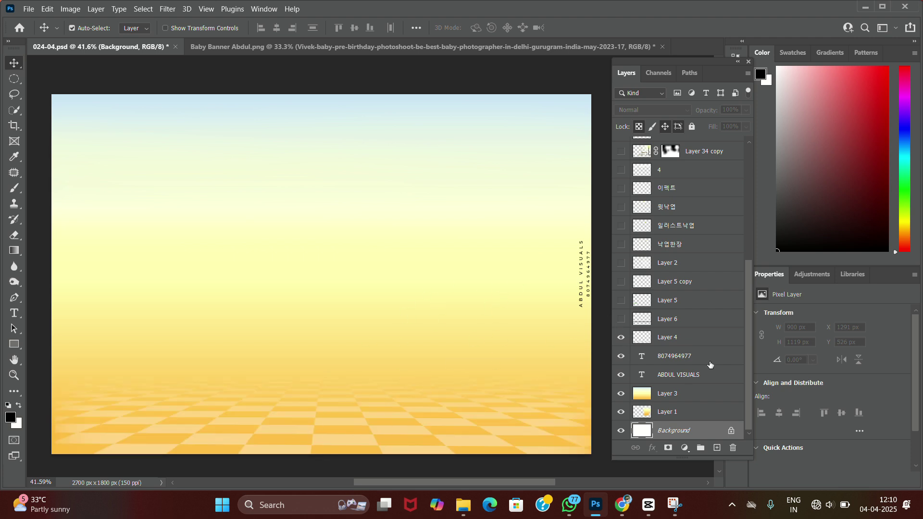
{"action": "left_click", "coordinate": [624, 394]}
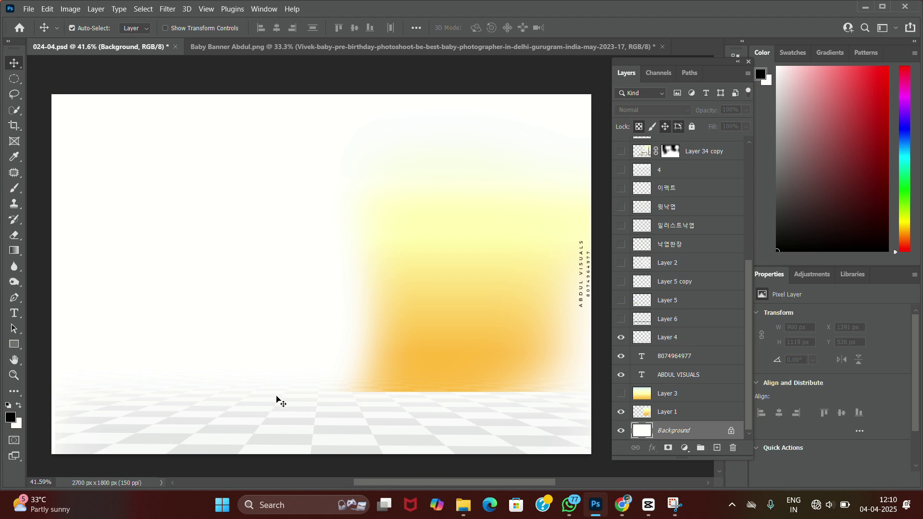
{"action": "left_click", "coordinate": [616, 394]}
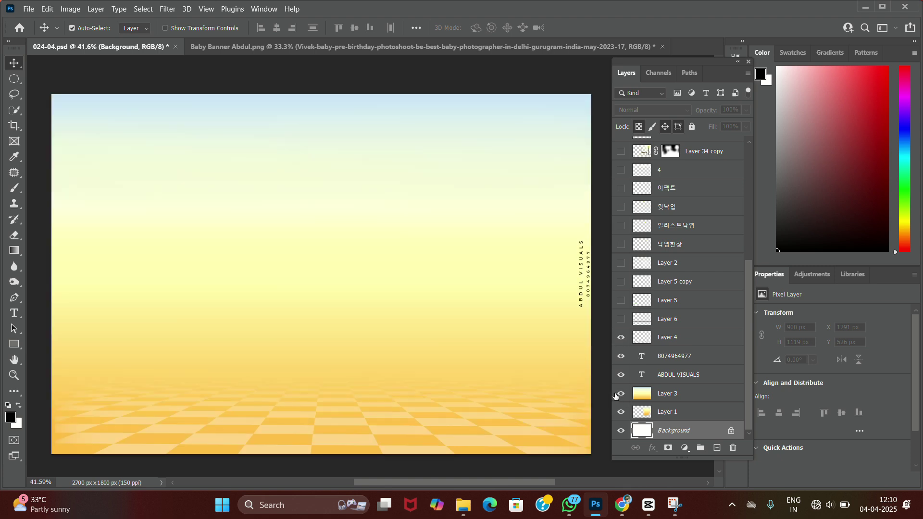
{"action": "left_click_drag", "start_coordinate": [355, 380], "coordinate": [375, 346]}
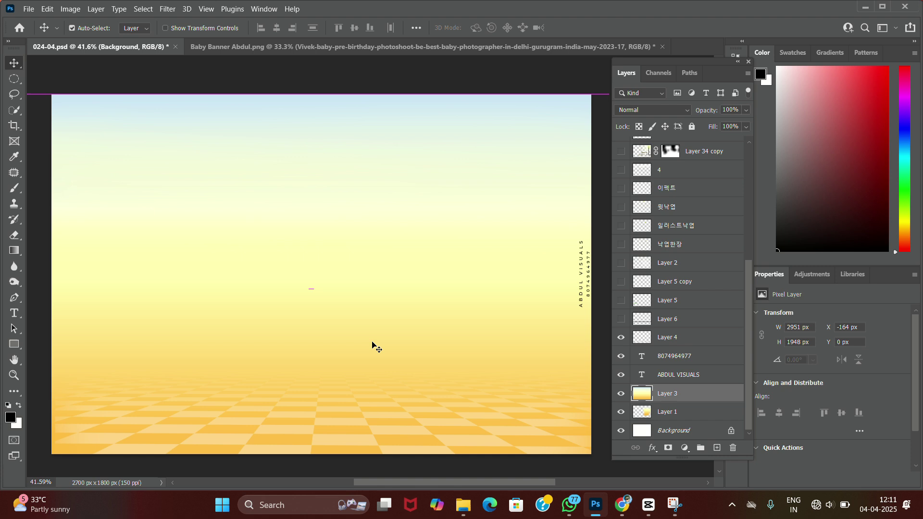
{"action": "left_click", "coordinate": [606, 328]}
{"action": "left_click", "coordinate": [620, 319]}
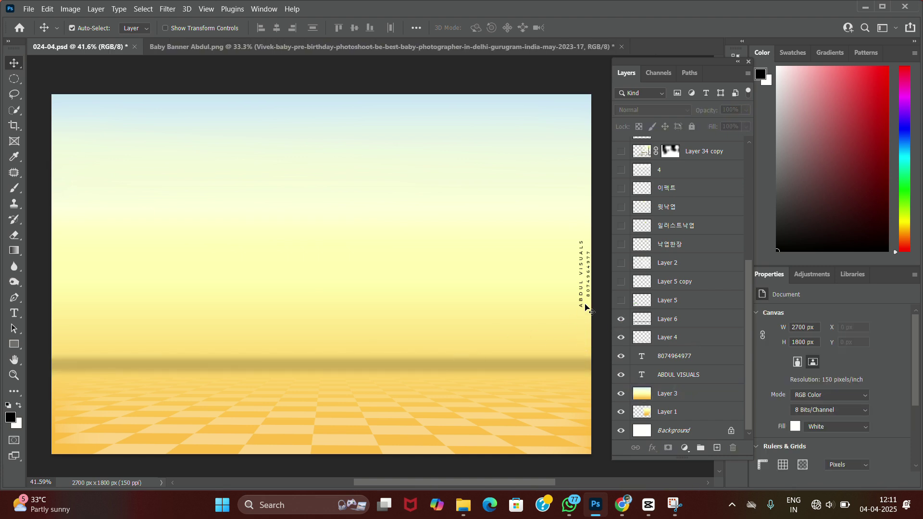
Show the grass on Layer 5 and Layer 5 copy, inspect it up close, and show the glow on Layer 2
{"action": "left_click", "coordinate": [621, 282]}
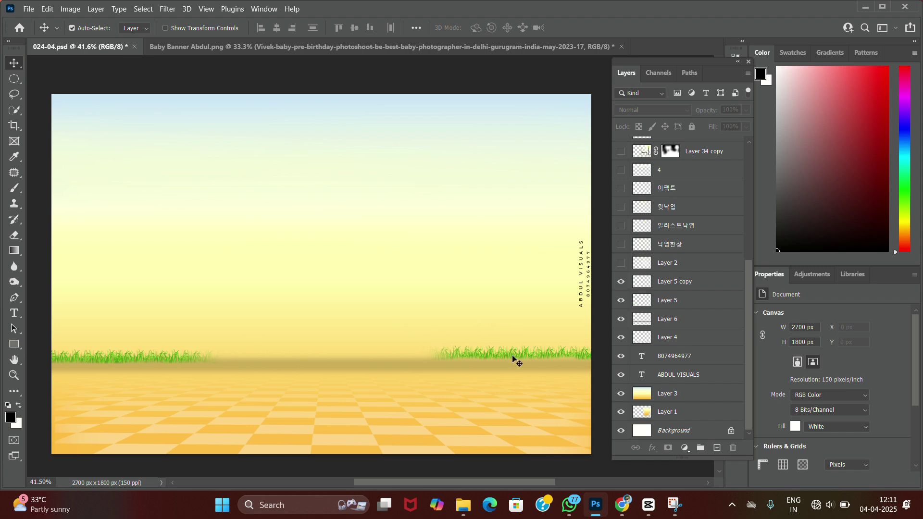
{"action": "key", "text": "ctrl+plus"}
{"action": "key", "text": "ctrl+plus"}
{"action": "key", "text": "ctrl+plus"}
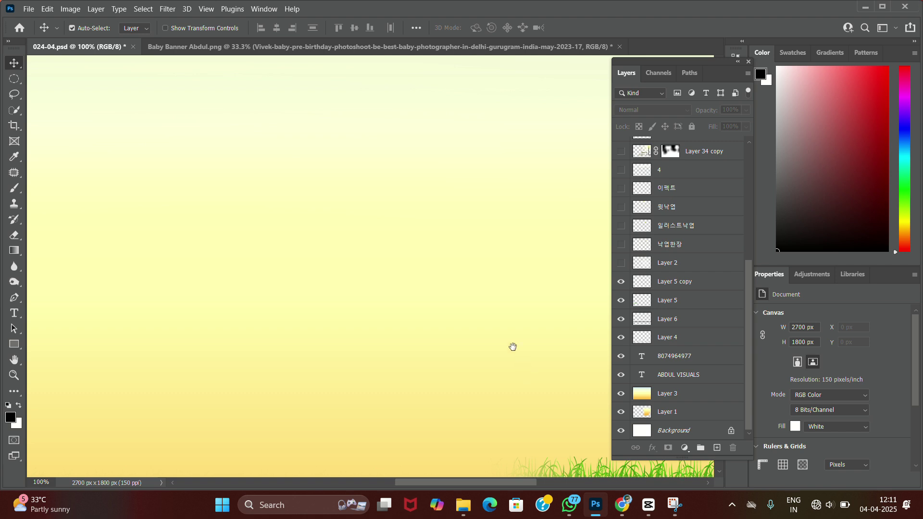
{"action": "left_click_drag", "start_coordinate": [513, 346], "coordinate": [384, 172]}
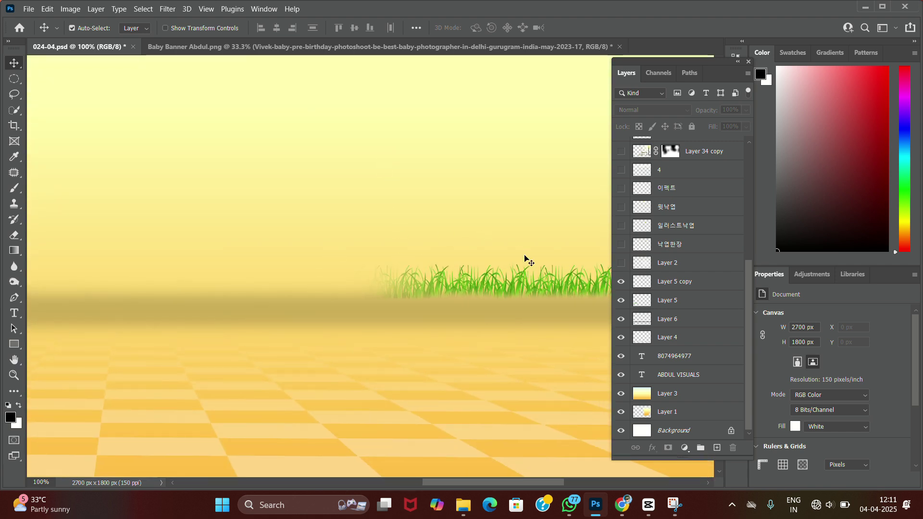
{"action": "key", "text": "ctrl+0"}
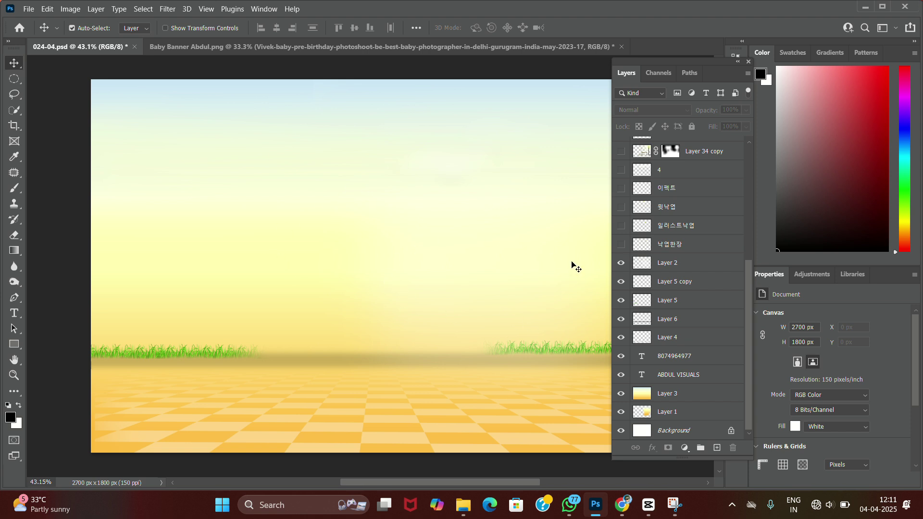
Show the falling-leaf layers 낙엽한장, 일러스트낙엽 and 윗낙엽, plus the sparkle layer 이펙트
{"action": "left_click", "coordinate": [621, 245]}
{"action": "left_click", "coordinate": [621, 225]}
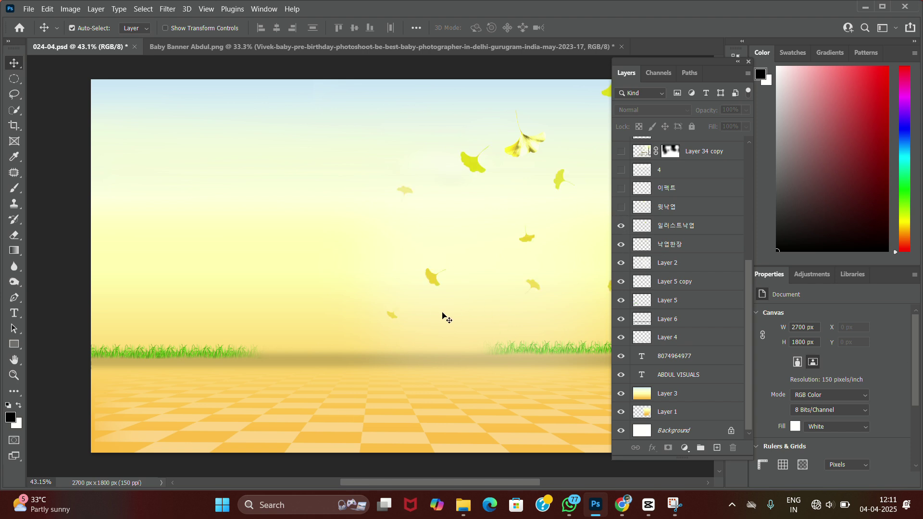
{"action": "left_click_drag", "start_coordinate": [387, 336], "coordinate": [359, 341]}
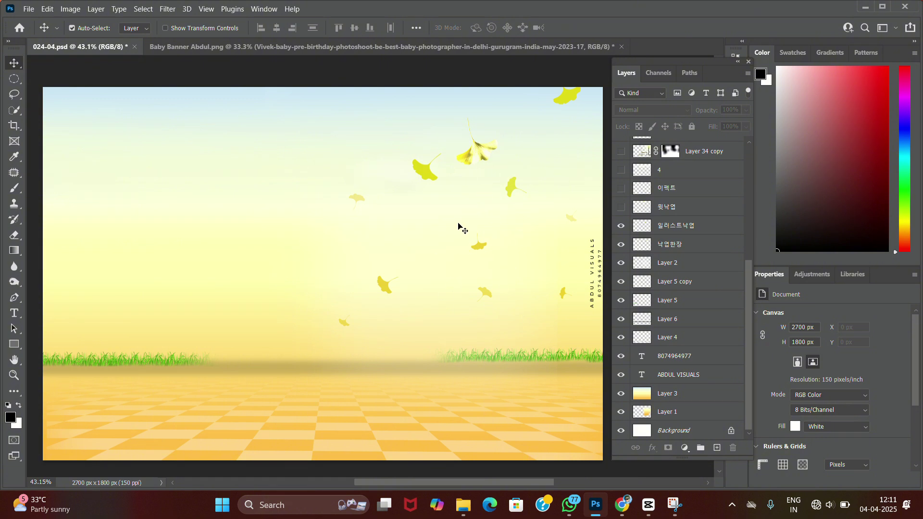
{"action": "left_click", "coordinate": [621, 207]}
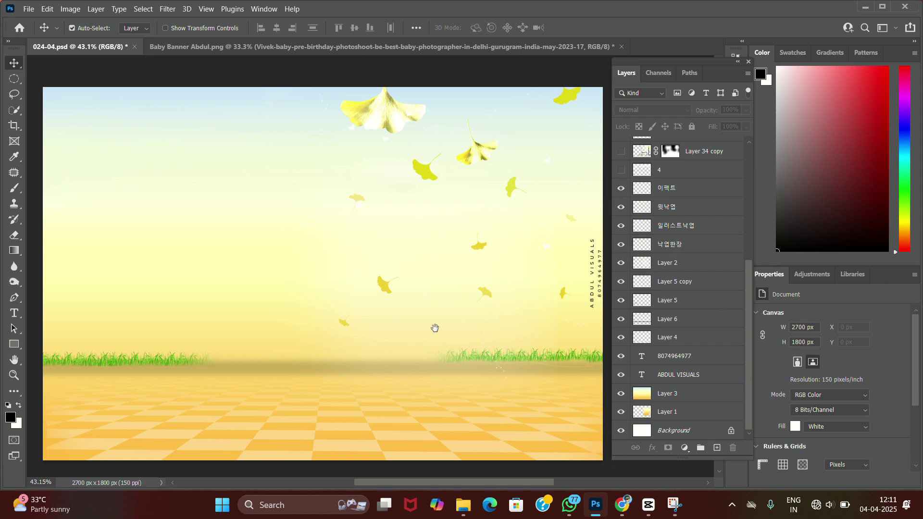
{"action": "left_click_drag", "start_coordinate": [435, 329], "coordinate": [435, 325]}
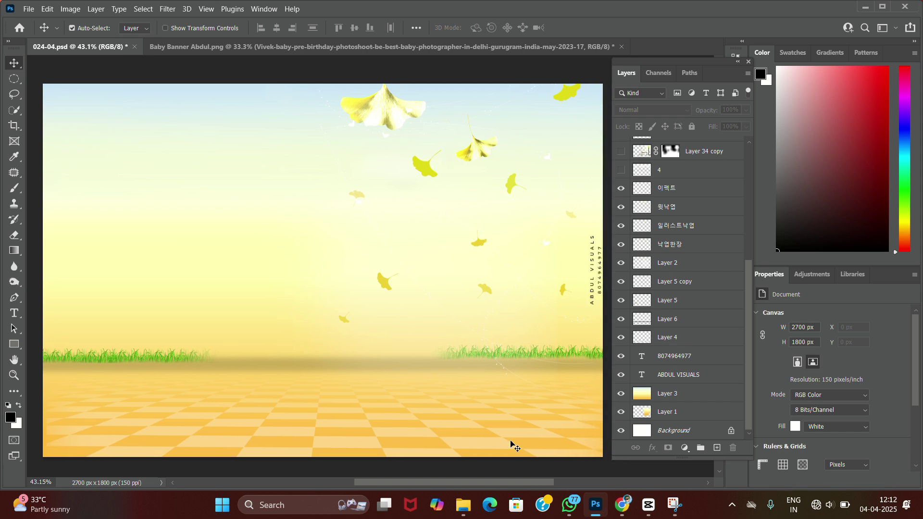
Show the cloud layer named 4, switching it off and on again to compare the sky
{"action": "scroll", "coordinate": [657, 314], "scroll_direction": "up", "scroll_amount": 2}
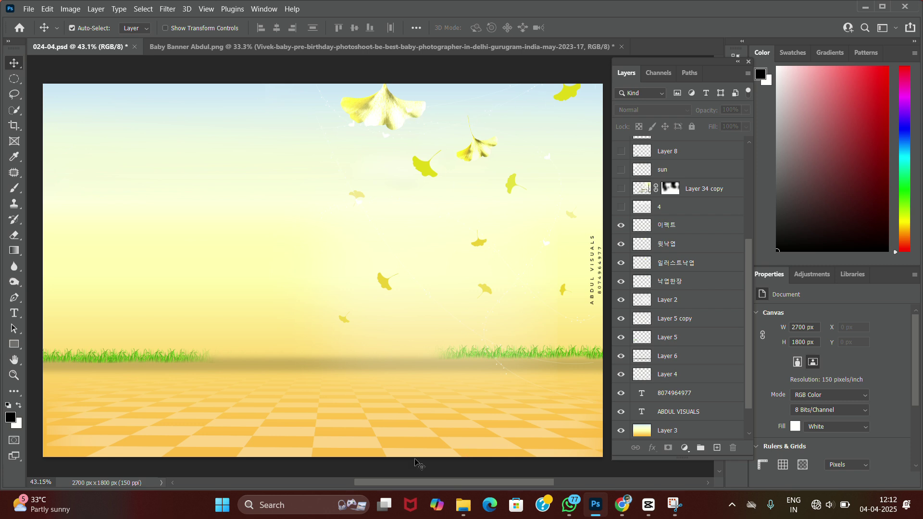
{"action": "left_click", "coordinate": [621, 207]}
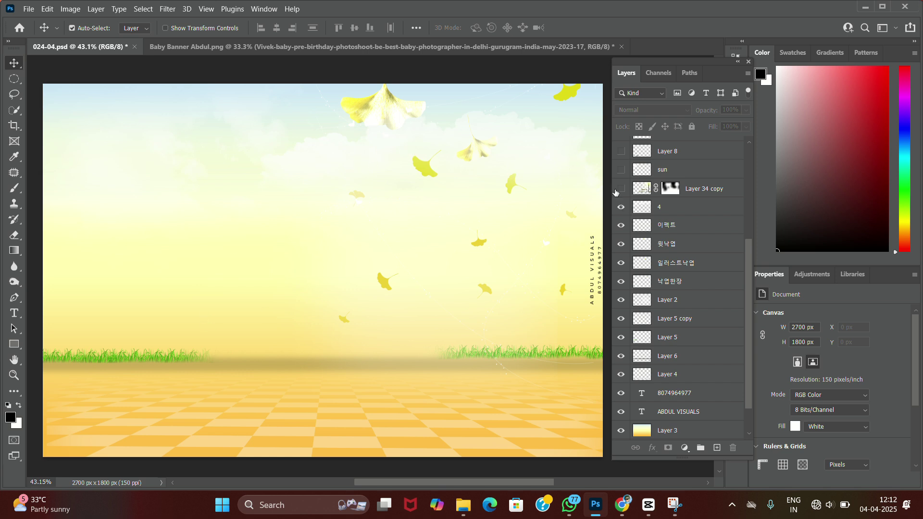
{"action": "left_click", "coordinate": [619, 208]}
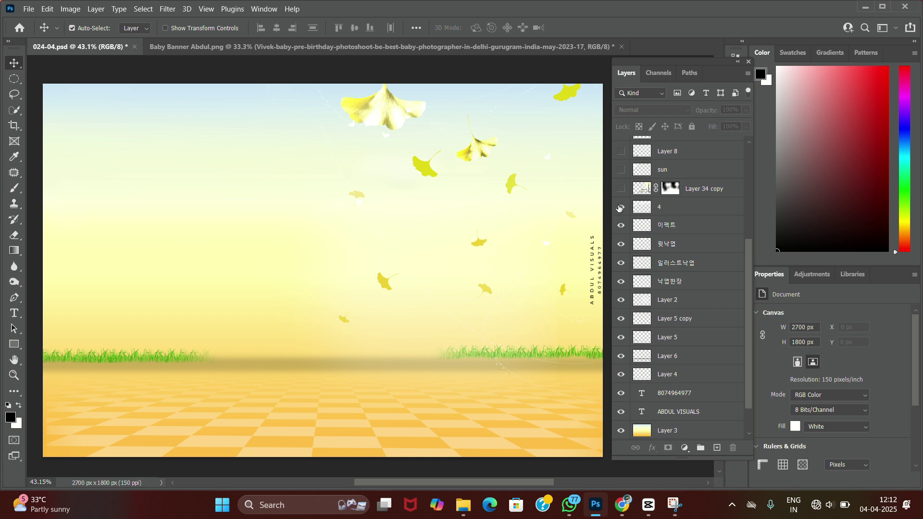
{"action": "left_click", "coordinate": [620, 208]}
{"action": "left_click", "coordinate": [683, 208]}
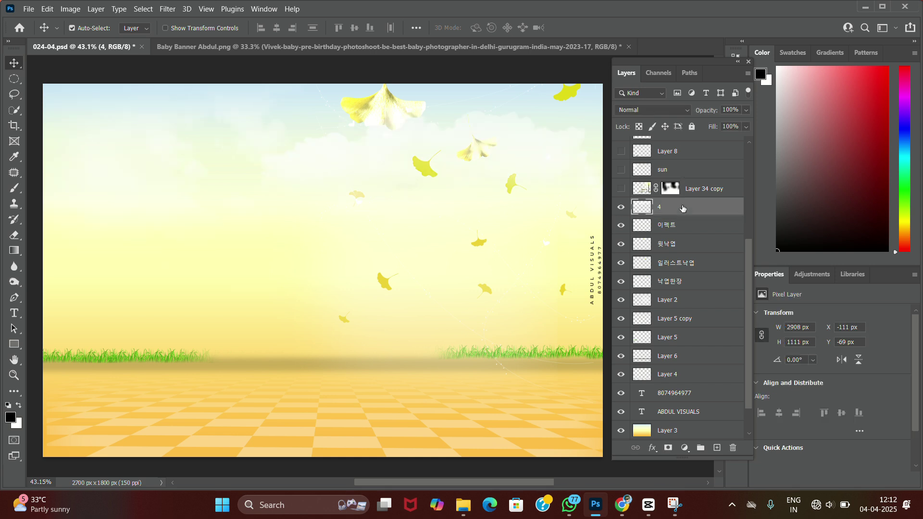
{"action": "key", "text": "ctrl+t"}
{"action": "left_click_drag", "start_coordinate": [309, 257], "coordinate": [475, 179]}
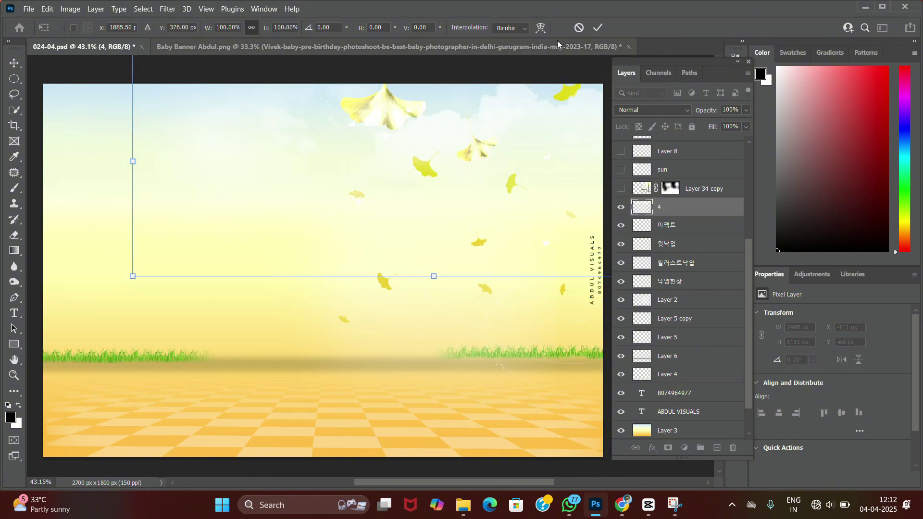
{"action": "left_click", "coordinate": [578, 28]}
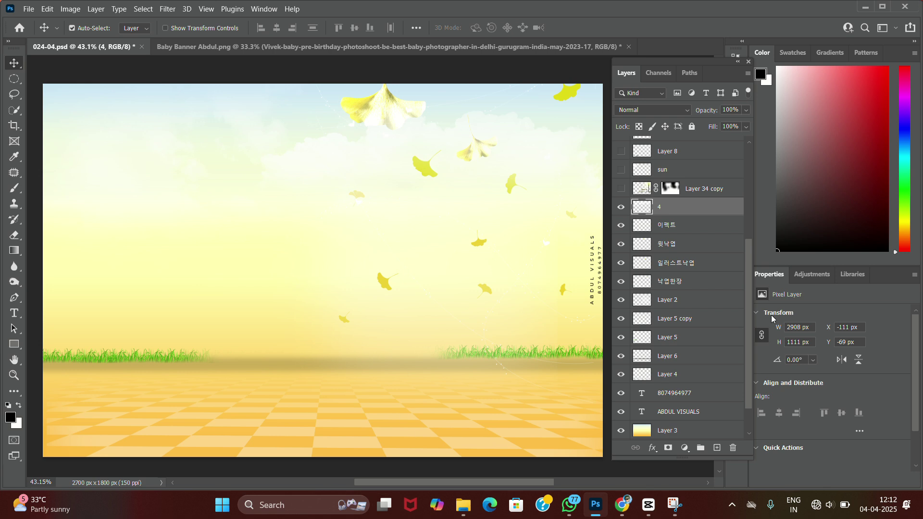
Show the bench, tree and street lamp on Layer 34 copy and nudge them slightly up and to the left
{"action": "left_click", "coordinate": [621, 188]}
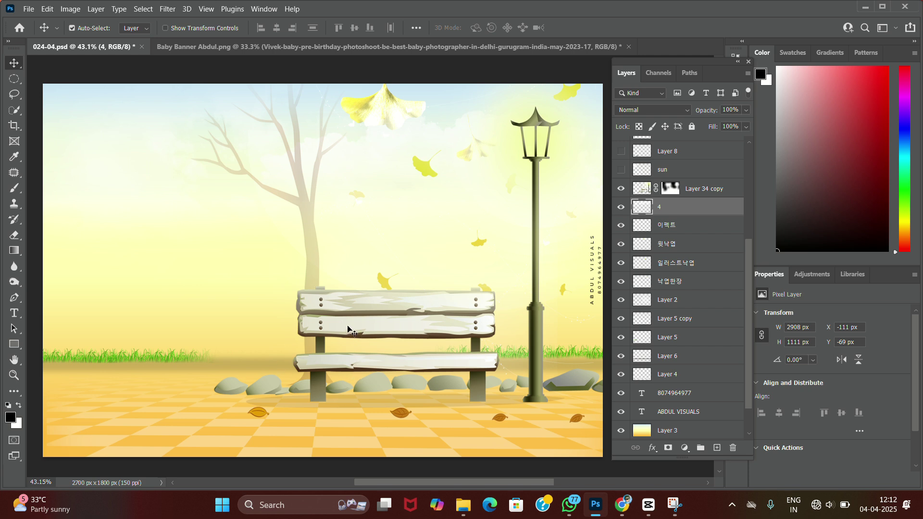
{"action": "mouse_move", "coordinate": [347, 329]}
{"action": "left_mouse_down"}
{"action": "mouse_move", "coordinate": [328, 322]}
{"action": "mouse_move", "coordinate": [359, 313]}
{"action": "mouse_move", "coordinate": [346, 313]}
{"action": "left_mouse_up"}
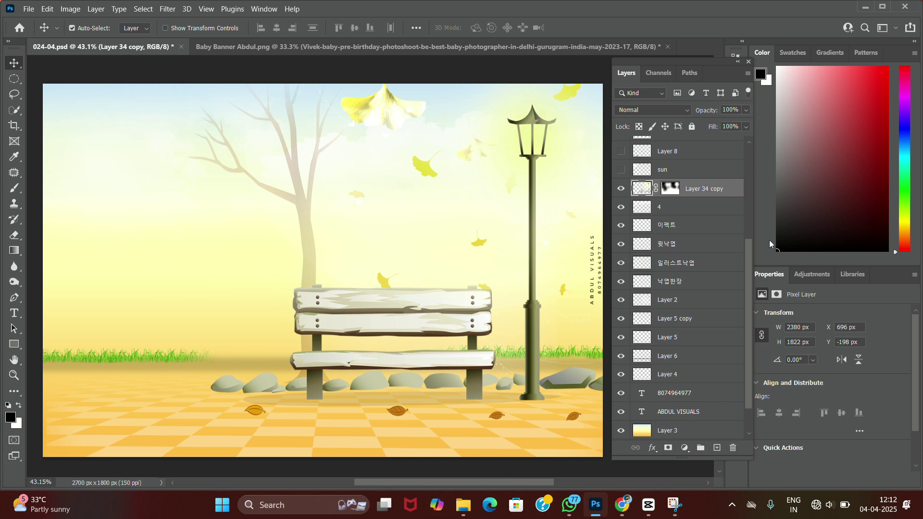
Show the sun layer and toggle its visibility to compare the light effect, leaving it on
{"action": "left_click", "coordinate": [621, 171]}
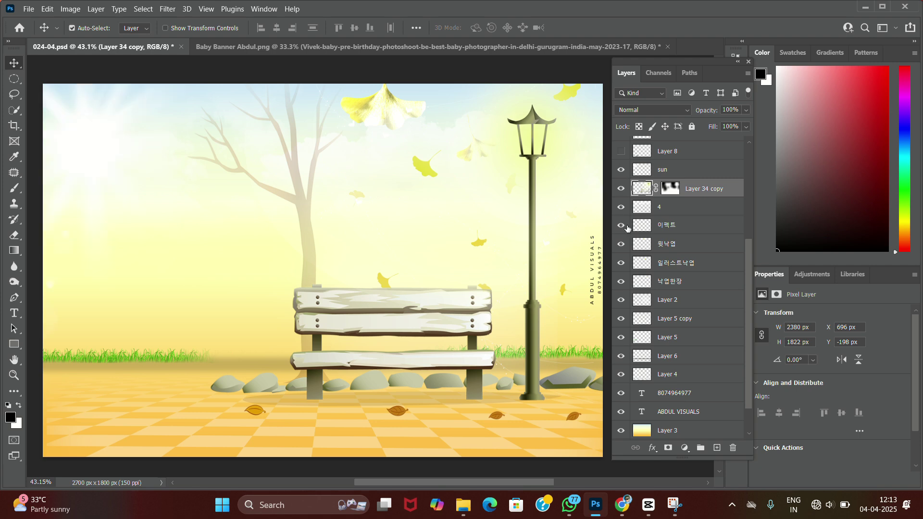
{"action": "scroll", "coordinate": [326, 291], "scroll_direction": "up", "scroll_amount": 2}
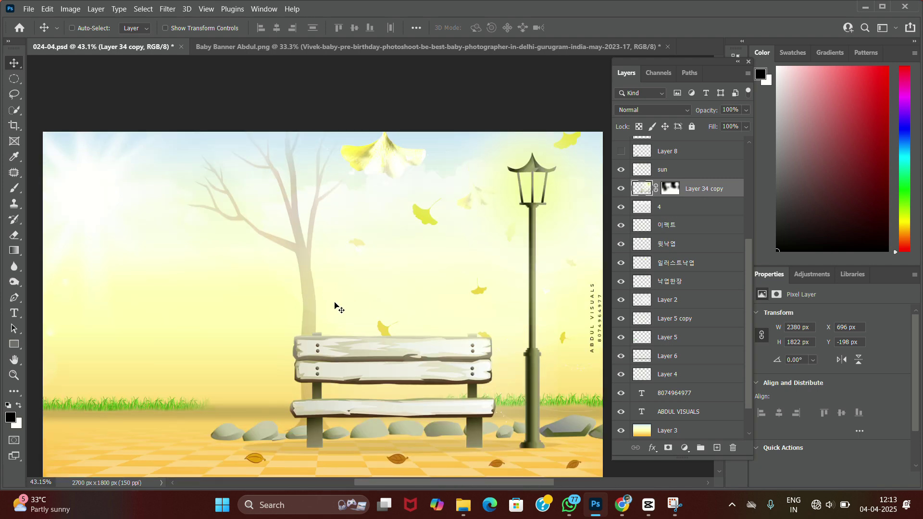
{"action": "scroll", "coordinate": [336, 305], "scroll_direction": "down", "scroll_amount": 2}
{"action": "scroll", "coordinate": [336, 305], "scroll_direction": "left", "scroll_amount": 2}
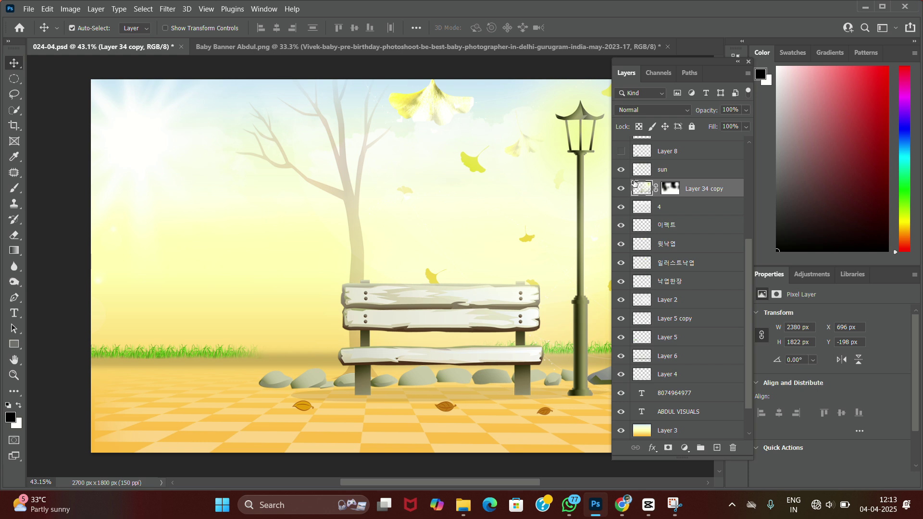
{"action": "left_click", "coordinate": [621, 170]}
{"action": "left_click", "coordinate": [621, 170]}
{"action": "left_click", "coordinate": [622, 170]}
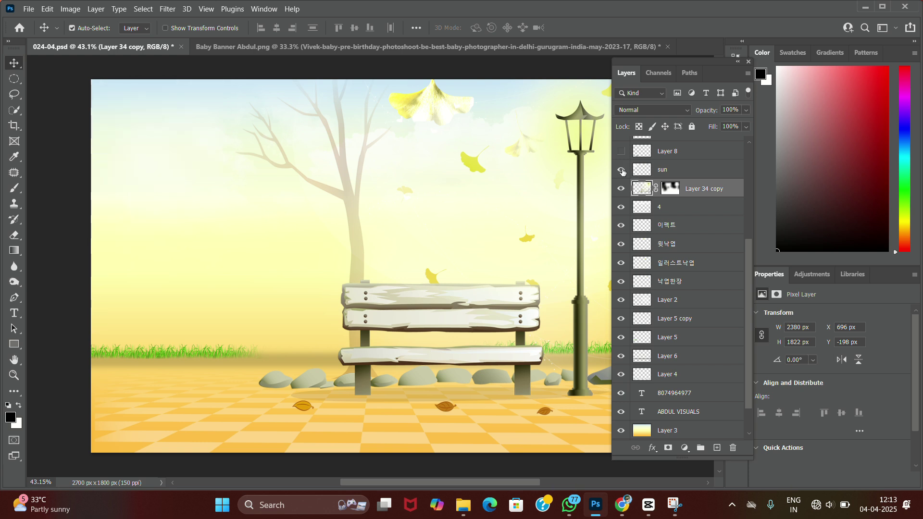
{"action": "left_click", "coordinate": [621, 170]}
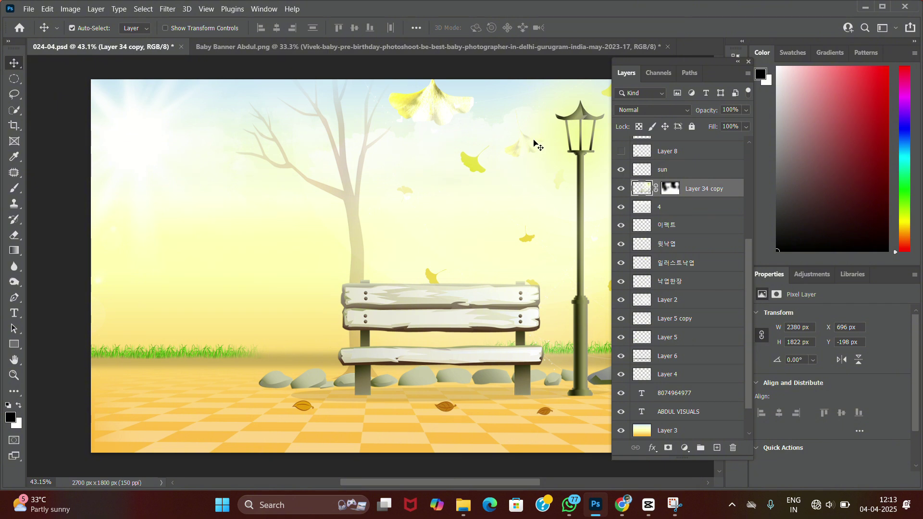
Show the ground shadows on Layer 8, Layer 13, Layer 13 copy and Layer 13 copy 2, and the rain cloud on Layer 10
{"action": "left_click", "coordinate": [621, 150]}
{"action": "scroll", "coordinate": [645, 195], "scroll_direction": "up", "scroll_amount": 2}
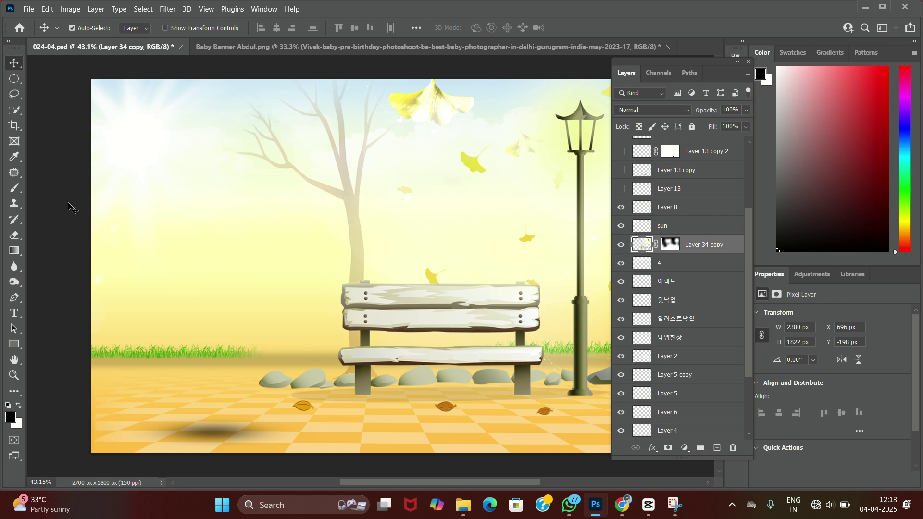
{"action": "scroll", "coordinate": [620, 197], "scroll_direction": "up", "scroll_amount": 2}
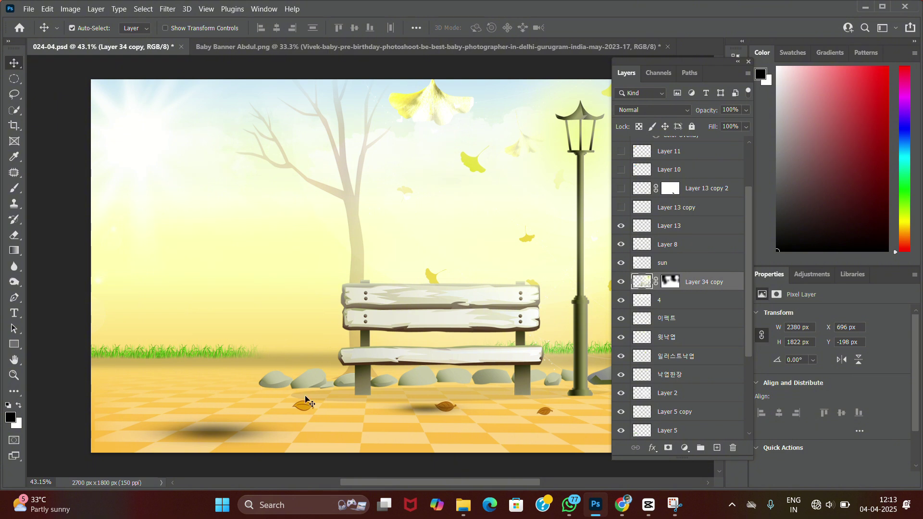
{"action": "left_click", "coordinate": [621, 207]}
{"action": "left_click", "coordinate": [625, 177]}
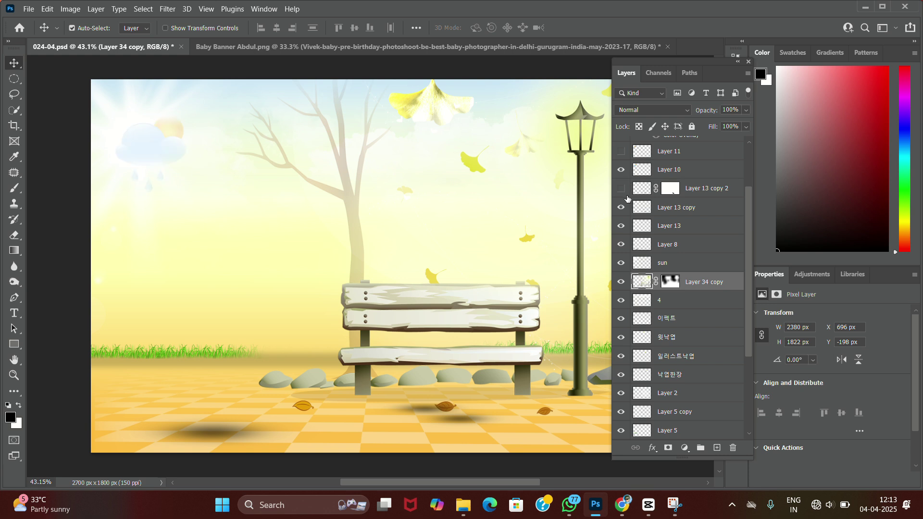
{"action": "left_click", "coordinate": [626, 189]}
Show the cartoon sun on Layer 11, the small shadow on Layer 16 and the masked baby photo on Layer 14
{"action": "scroll", "coordinate": [687, 273], "scroll_direction": "up", "scroll_amount": 3}
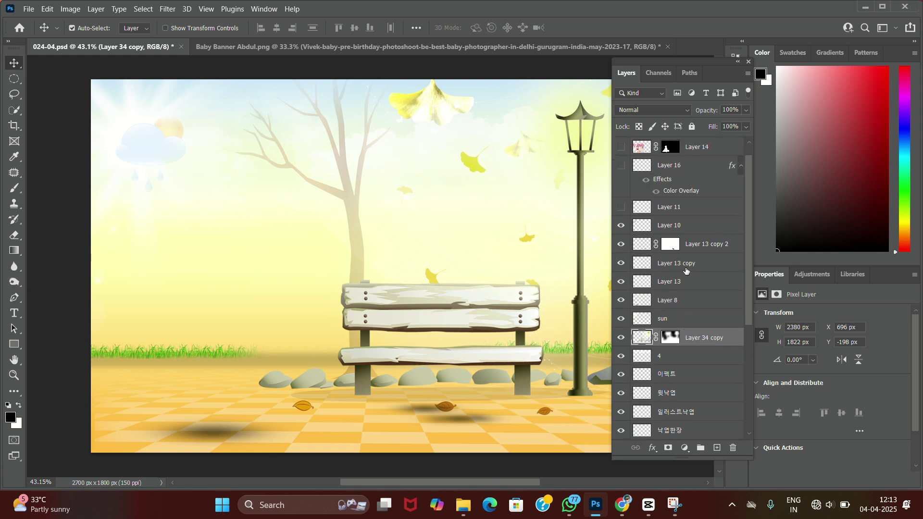
{"action": "left_click", "coordinate": [622, 207]}
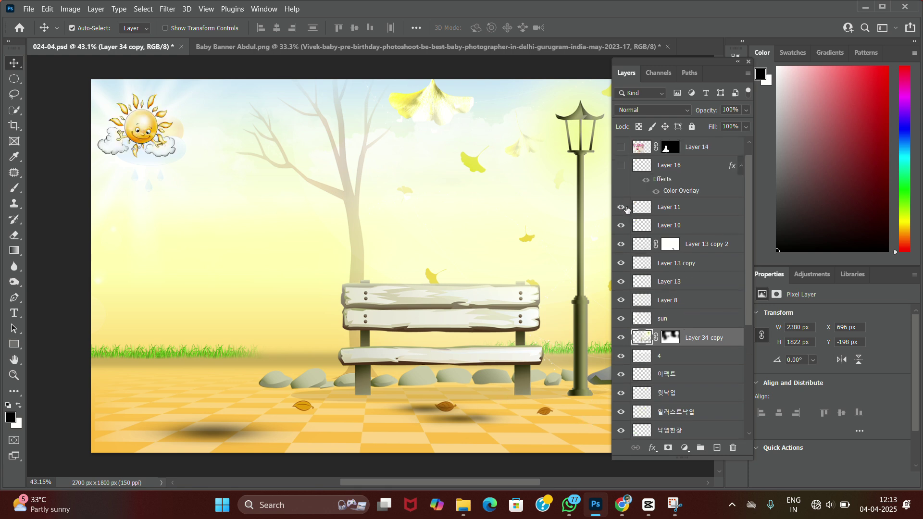
{"action": "scroll", "coordinate": [713, 313], "scroll_direction": "up", "scroll_amount": 1}
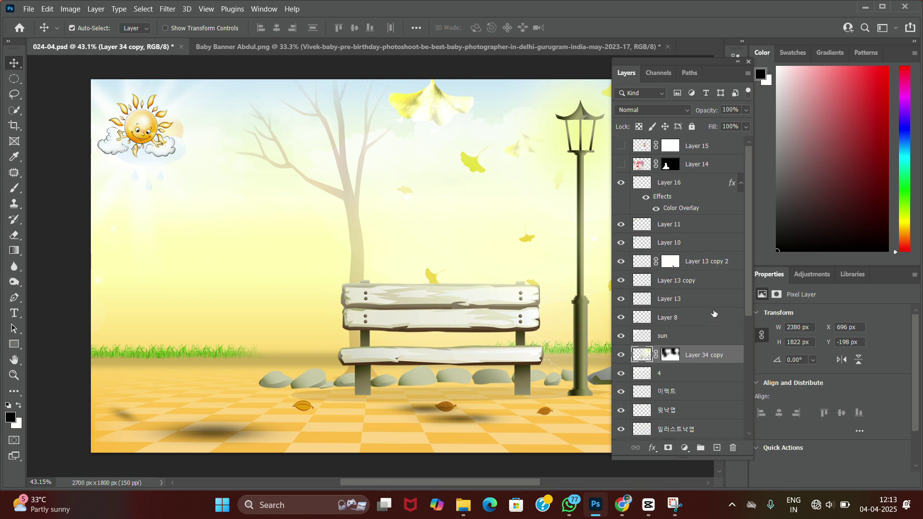
{"action": "left_click", "coordinate": [622, 164]}
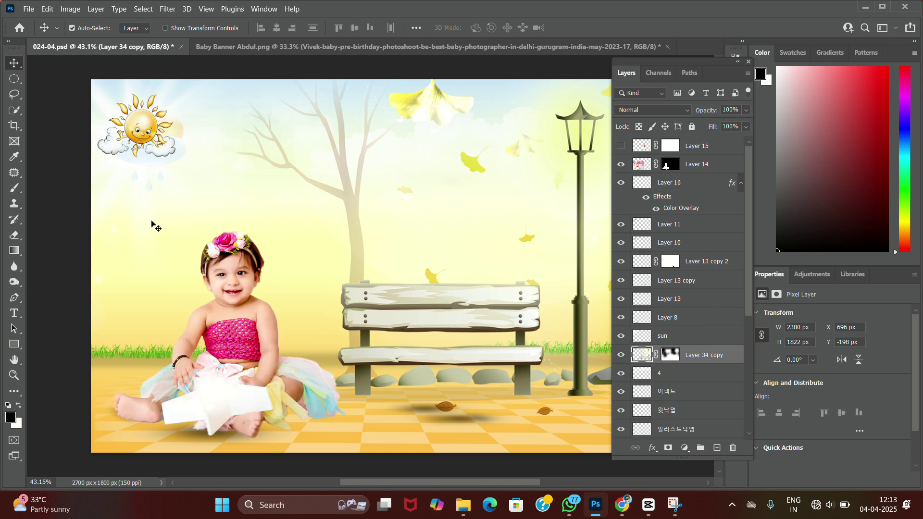
Reposition the baby photo on Layer 14 and its ground shadow on Layer 8 slightly to the left
{"action": "left_click_drag", "start_coordinate": [252, 353], "coordinate": [238, 339]}
{"action": "scroll", "coordinate": [228, 409], "scroll_direction": "down", "scroll_amount": 1}
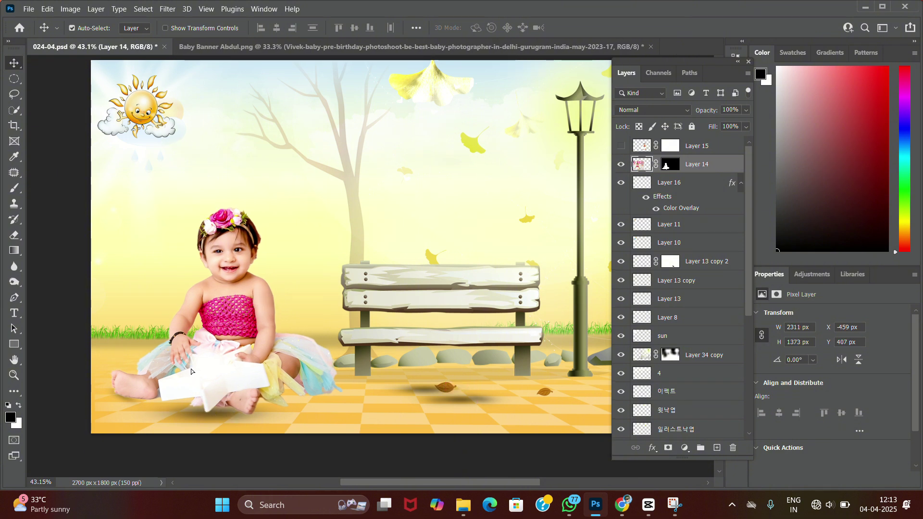
{"action": "left_click_drag", "start_coordinate": [191, 371], "coordinate": [239, 413]}
{"action": "left_click_drag", "start_coordinate": [287, 417], "coordinate": [222, 408]}
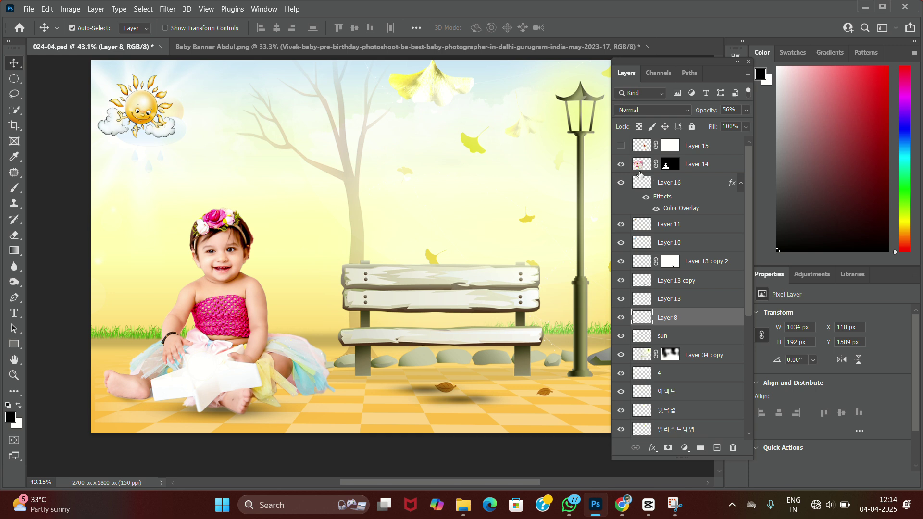
Show the masked second baby photo on Layer 15 in front of the bench
{"action": "left_click", "coordinate": [618, 147]}
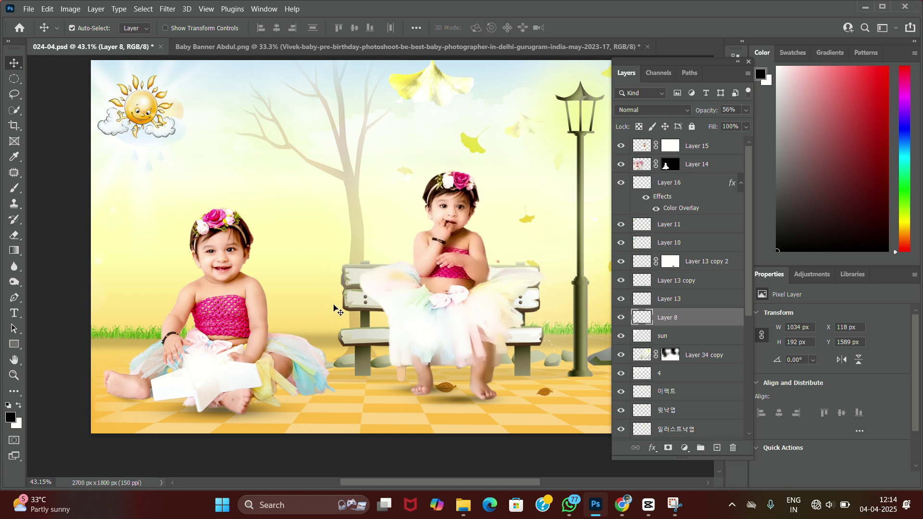
{"action": "left_click_drag", "start_coordinate": [334, 290], "coordinate": [298, 302]}
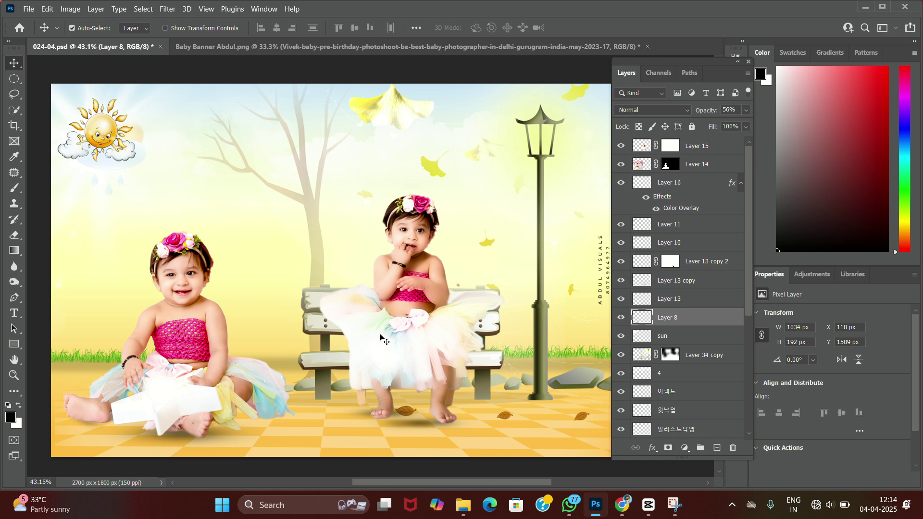
{"action": "left_click", "coordinate": [306, 325]}
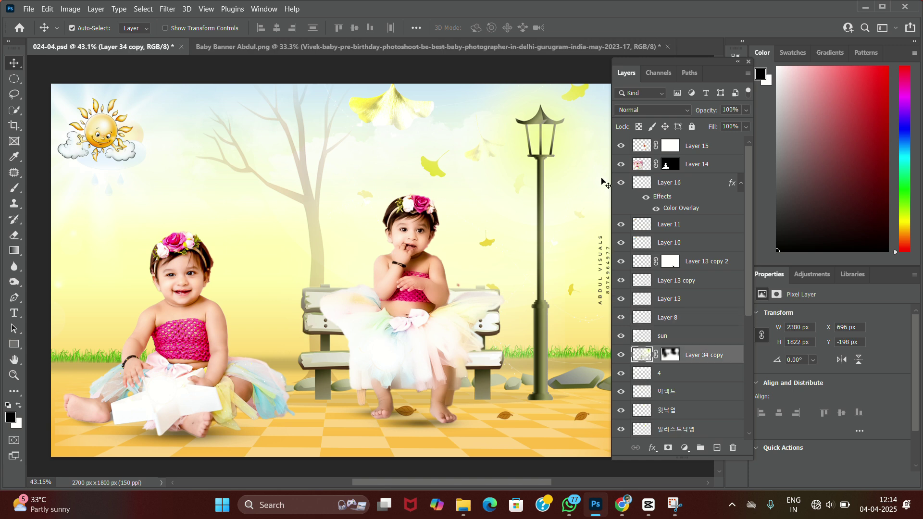
{"action": "mouse_move", "coordinate": [595, 505]}
{"action": "left_click", "coordinate": [399, 104]}
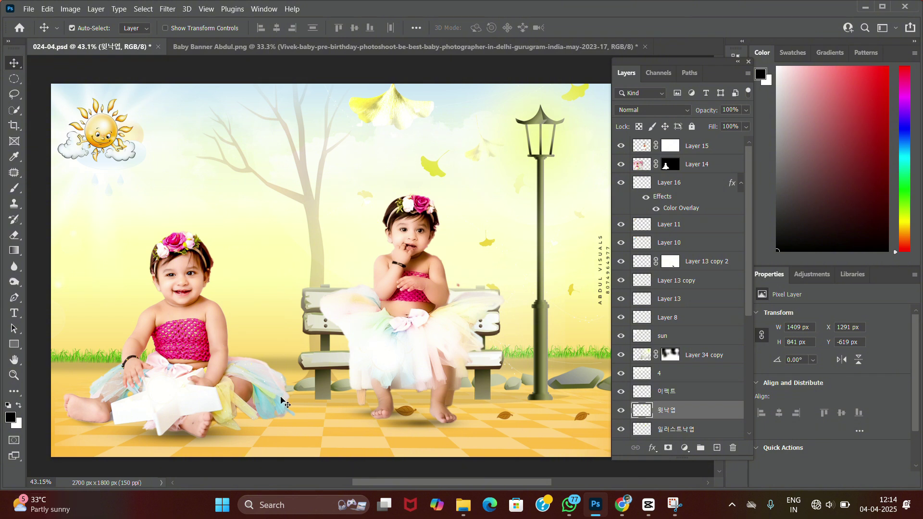
{"action": "left_click", "coordinate": [193, 296]}
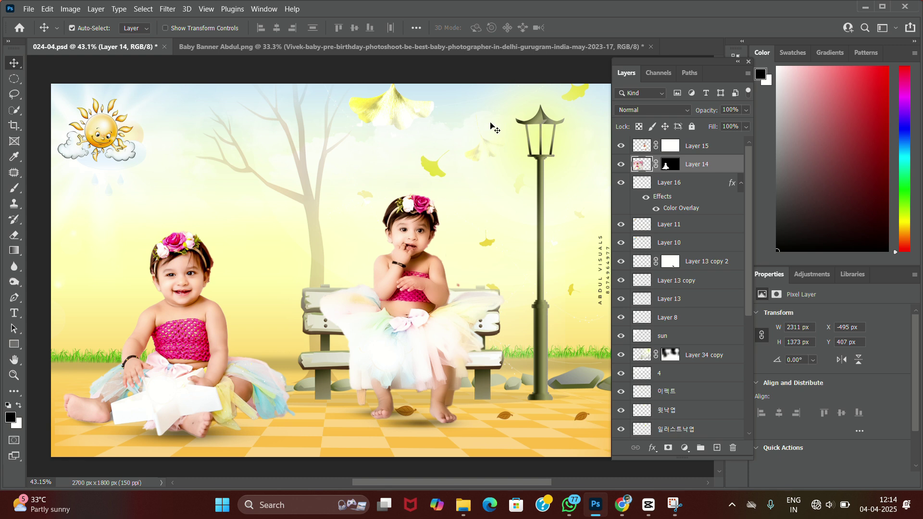
Add a new empty layer directly above the tiled floor on Layer 4 and hide the yellow gradient on Layer 3
{"action": "scroll", "coordinate": [440, 399], "scroll_direction": "down", "scroll_amount": 1}
{"action": "left_click_drag", "start_coordinate": [335, 393], "coordinate": [322, 365]}
{"action": "scroll", "coordinate": [694, 391], "scroll_direction": "down", "scroll_amount": 3}
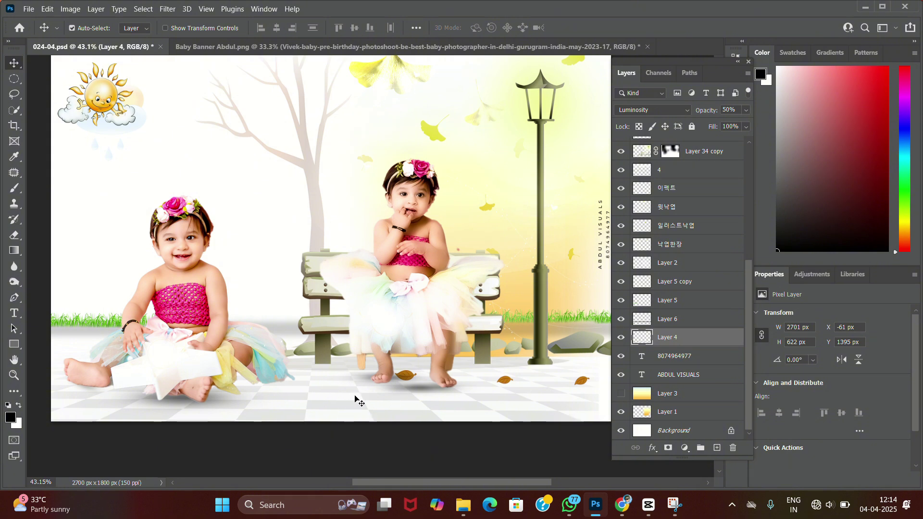
{"action": "left_click", "coordinate": [621, 393]}
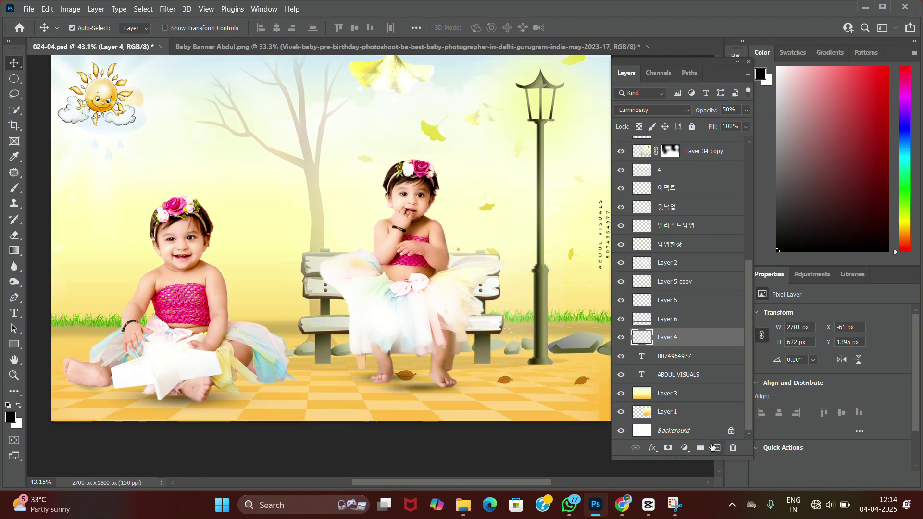
{"action": "left_click", "coordinate": [717, 447]}
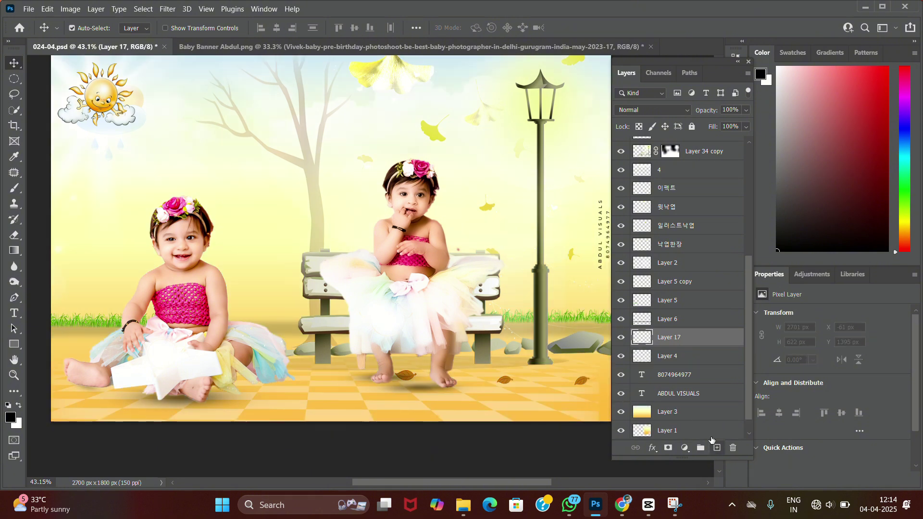
{"action": "left_click", "coordinate": [621, 411]}
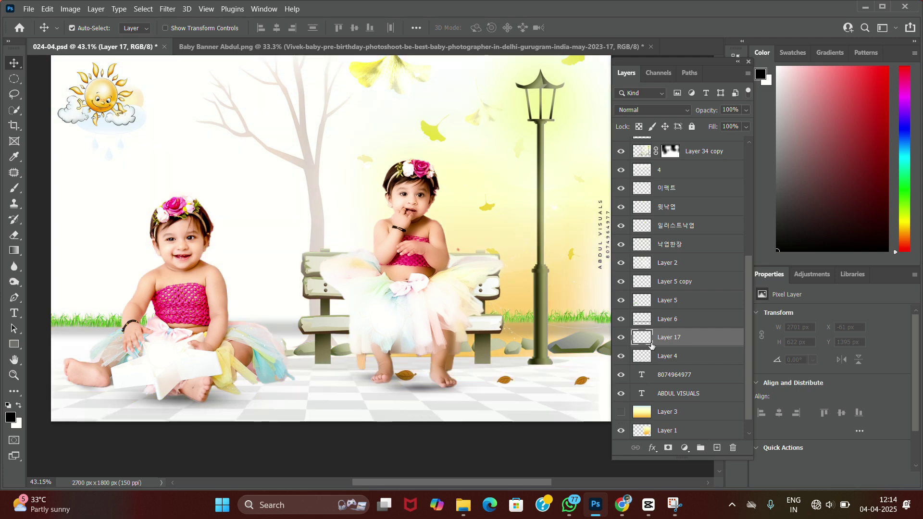
Paint soft black shading across the whole floor on Layer 17 with an 800 px brush, keeping the blend mode at Normal
{"action": "key", "text": "b"}
{"action": "mouse_move", "coordinate": [134, 366]}
{"action": "left_mouse_down"}
{"action": "mouse_move", "coordinate": [470, 391]}
{"action": "mouse_move", "coordinate": [639, 387]}
{"action": "mouse_move", "coordinate": [248, 402]}
{"action": "mouse_move", "coordinate": [72, 372]}
{"action": "left_mouse_up"}
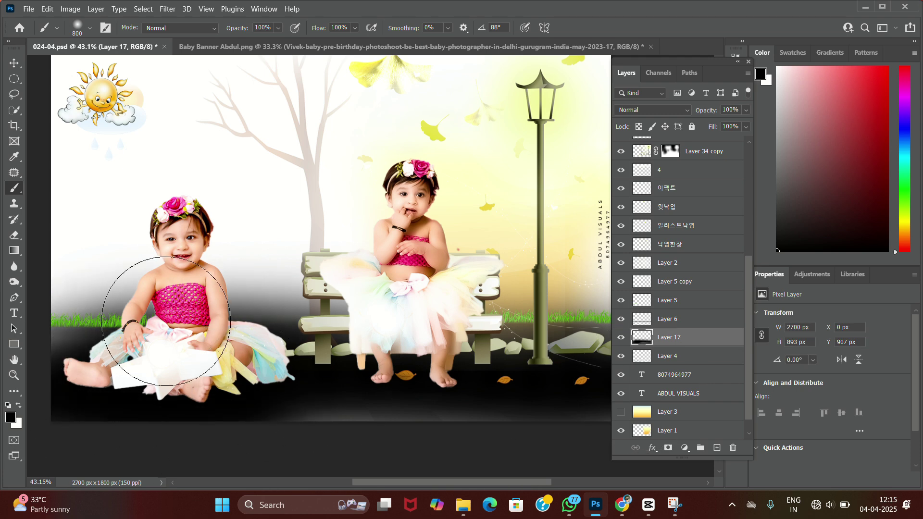
{"action": "left_click", "coordinate": [652, 110]}
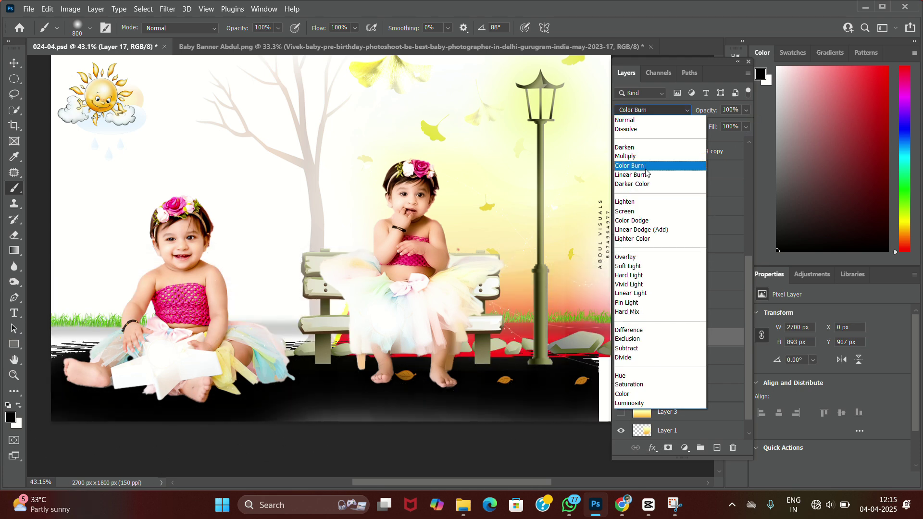
{"action": "left_click", "coordinate": [633, 121]}
Compare the black floor shading with Layer 3 shown and hidden, and with Layer 17 toggled off and on
{"action": "left_click", "coordinate": [623, 416]}
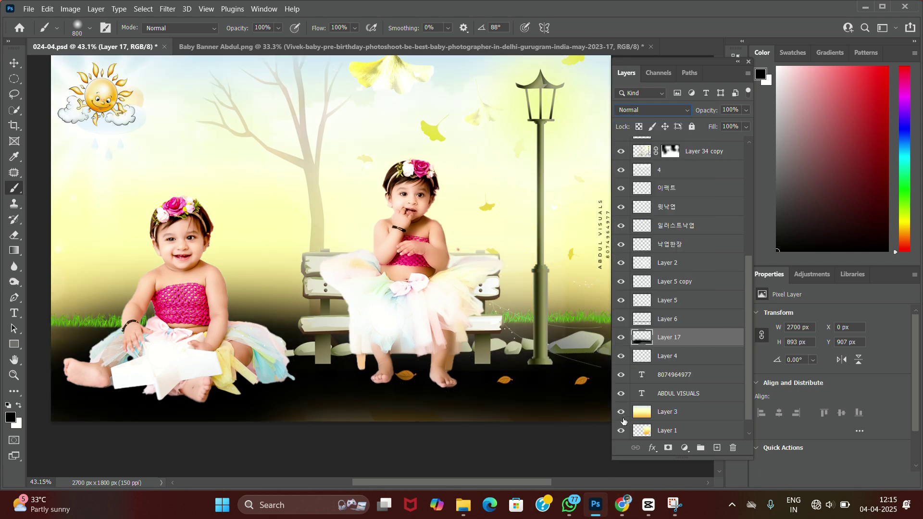
{"action": "left_click", "coordinate": [621, 337]}
{"action": "left_click", "coordinate": [621, 337]}
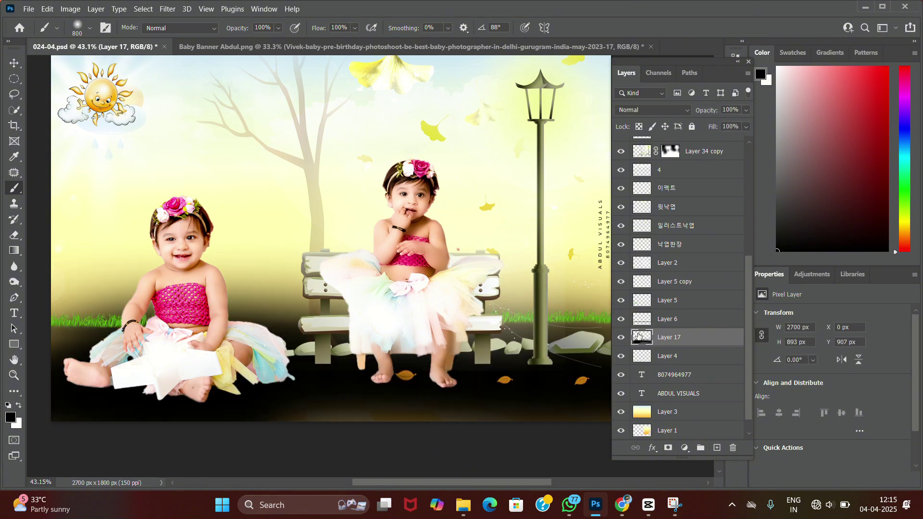
{"action": "left_click", "coordinate": [621, 412]}
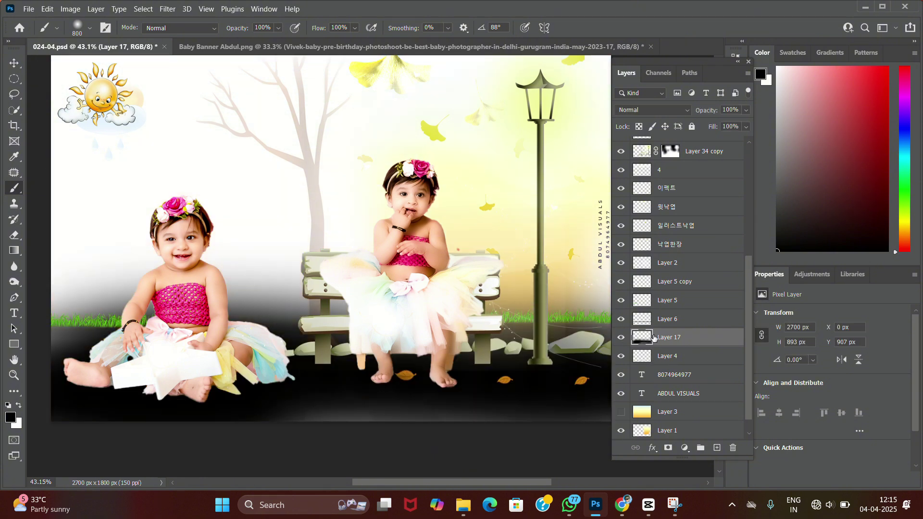
Apply a dusty rose Color Overlay in Normal mode to Layer 17 and lower the layer's opacity to 41%
{"action": "right_click", "coordinate": [654, 338]}
{"action": "key", "text": "Escape"}
{"action": "left_click", "coordinate": [491, 255]}
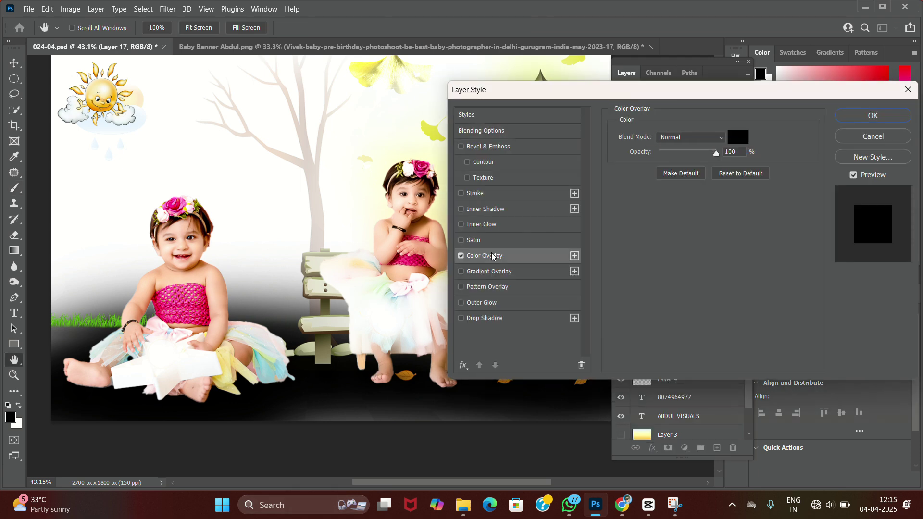
{"action": "left_click", "coordinate": [738, 137]}
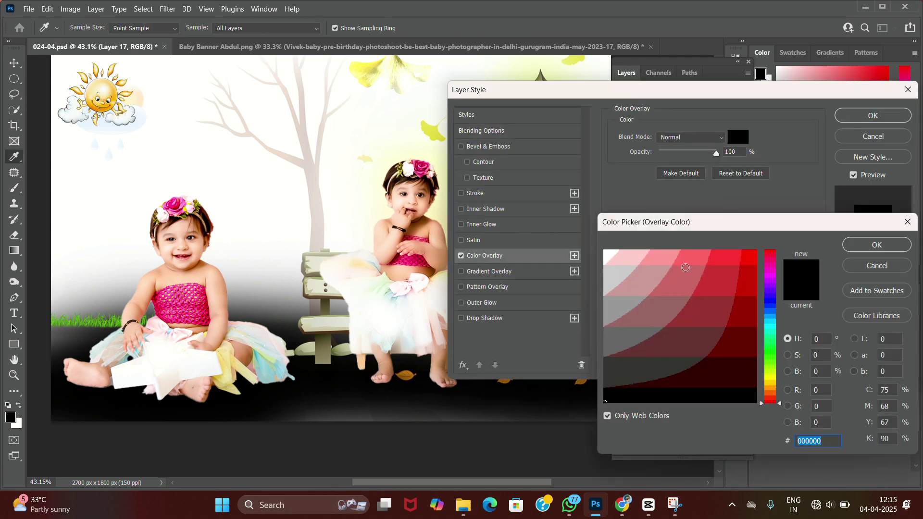
{"action": "left_click_drag", "start_coordinate": [668, 284], "coordinate": [652, 310]}
{"action": "left_click", "coordinate": [851, 245]}
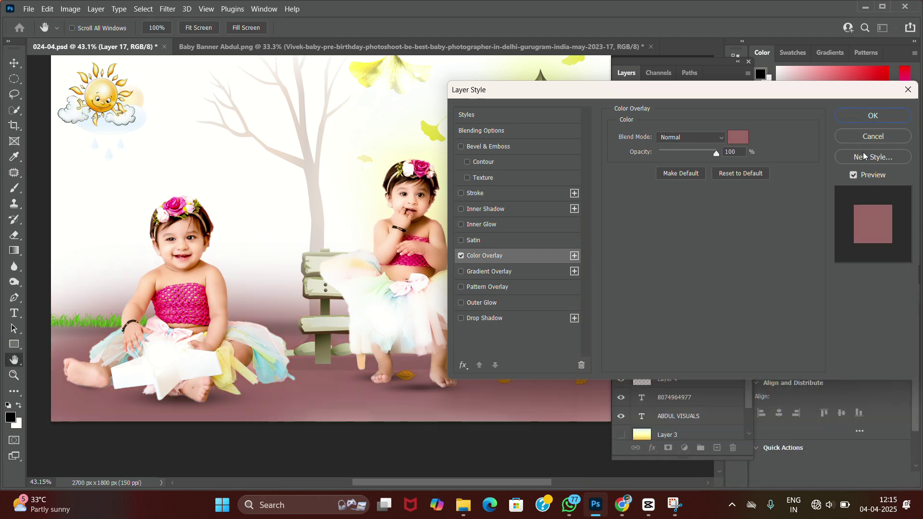
{"action": "left_click", "coordinate": [862, 120]}
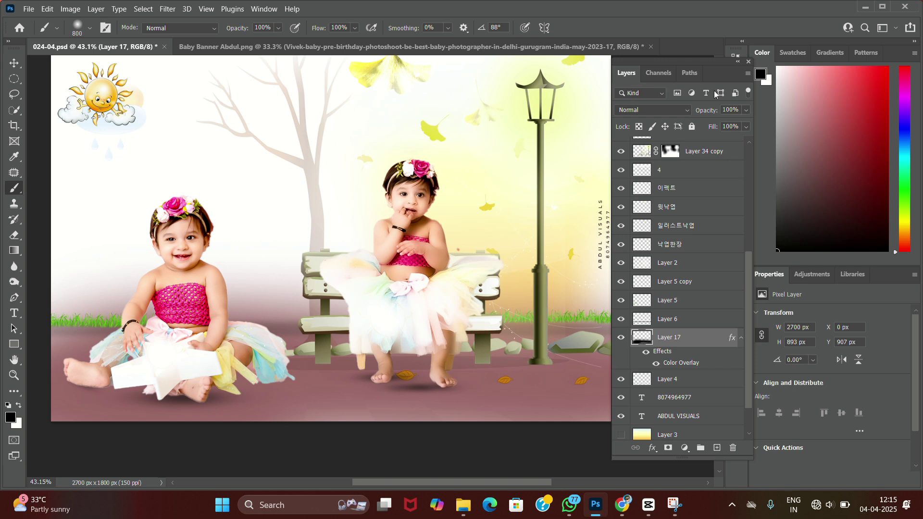
{"action": "left_click", "coordinate": [746, 110]}
{"action": "left_click_drag", "start_coordinate": [744, 125], "coordinate": [715, 126]}
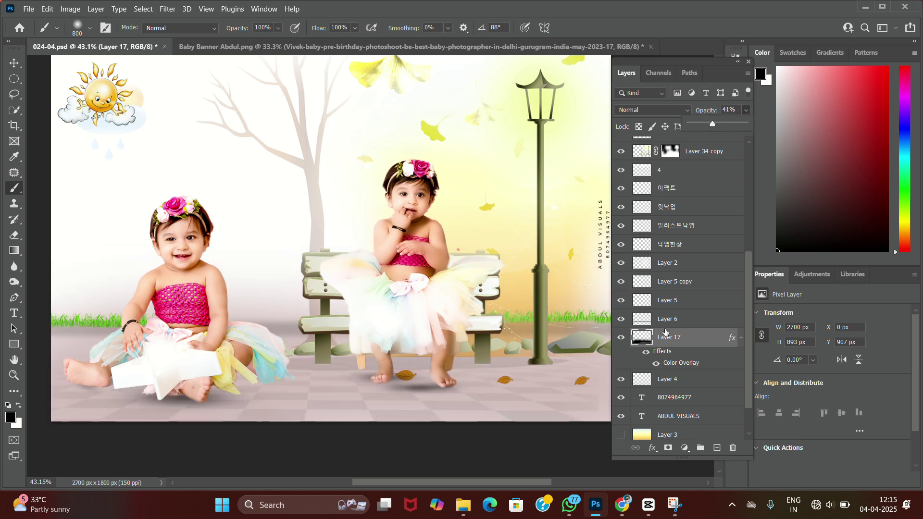
Hide the tinted floor shading on Layer 17 and show the yellow gradient on Layer 3 again
{"action": "left_click", "coordinate": [621, 337]}
{"action": "scroll", "coordinate": [659, 403], "scroll_direction": "down", "scroll_amount": 2}
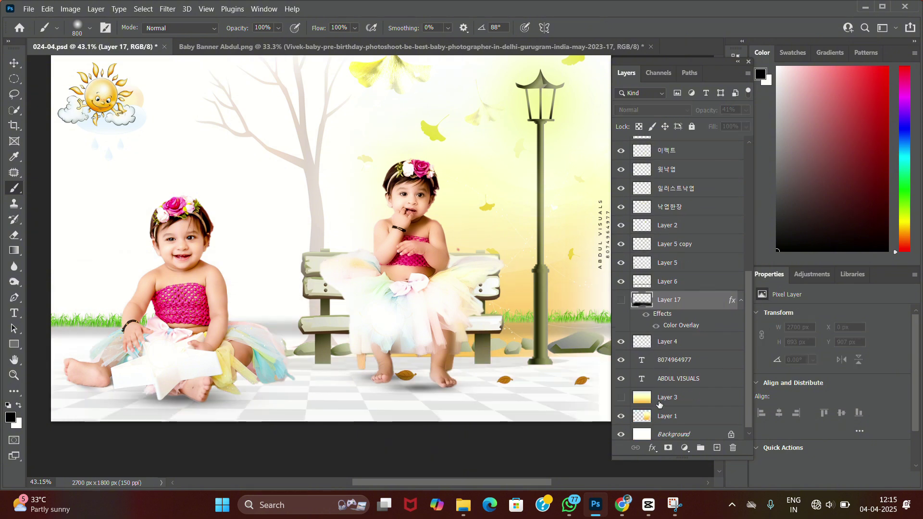
{"action": "left_click", "coordinate": [621, 398]}
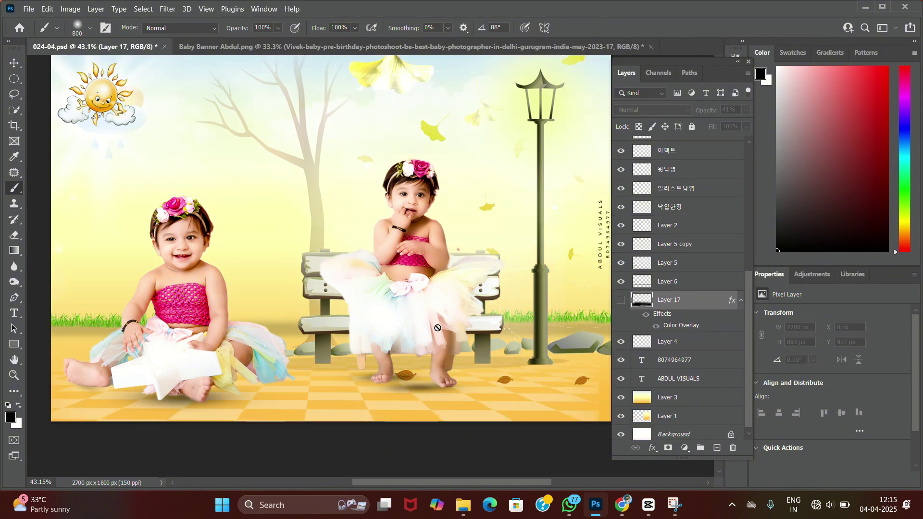
{"action": "left_click_drag", "start_coordinate": [365, 273], "coordinate": [344, 295]}
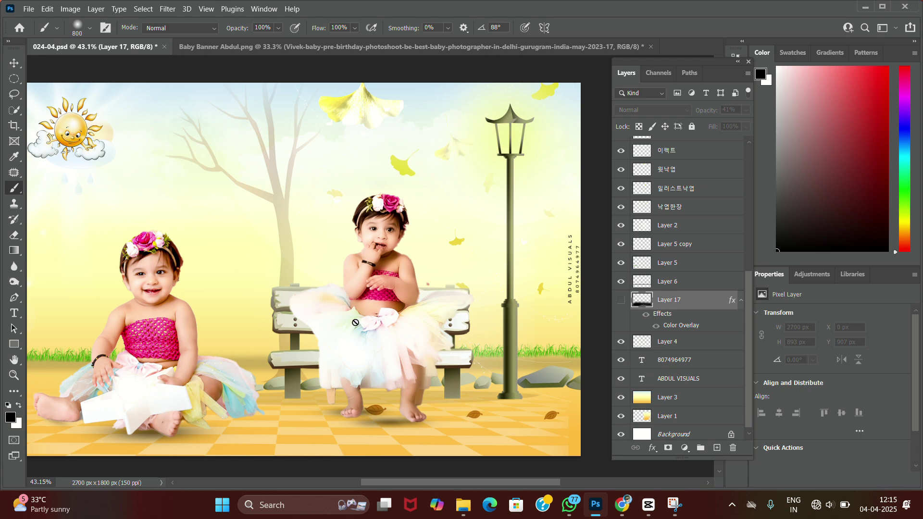
{"action": "scroll", "coordinate": [444, 394], "scroll_direction": "left", "scroll_amount": 3}
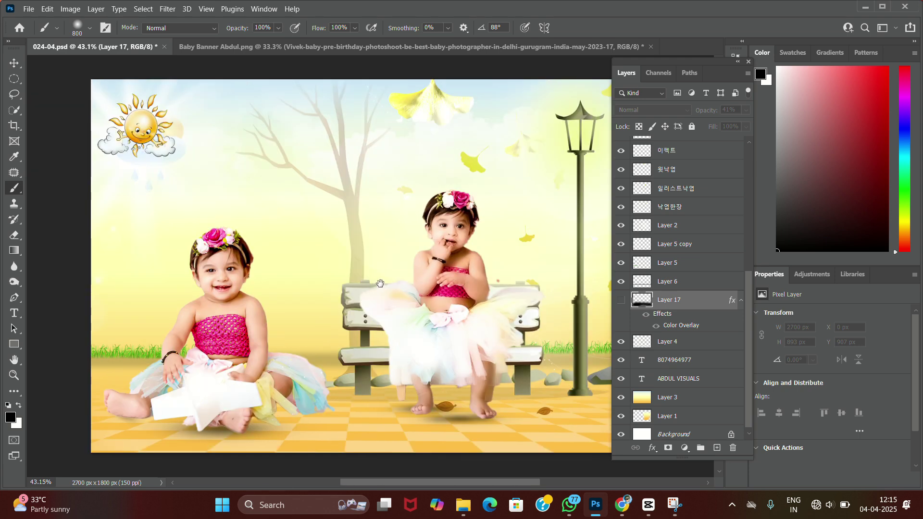
{"action": "scroll", "coordinate": [377, 286], "scroll_direction": "right", "scroll_amount": 2}
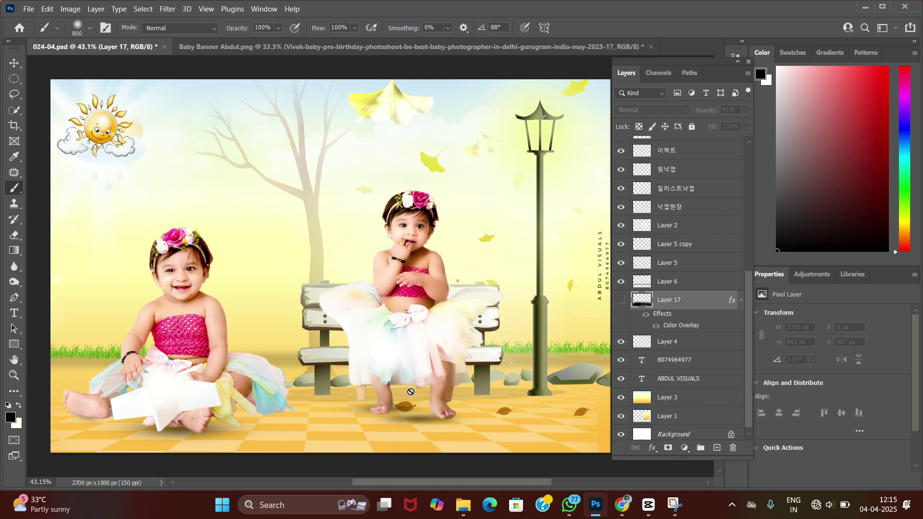
Nudge the ground shadows on Layer 13 copy 2 and Layer 13 copy beneath the standing baby's feet
{"action": "key", "text": "v"}
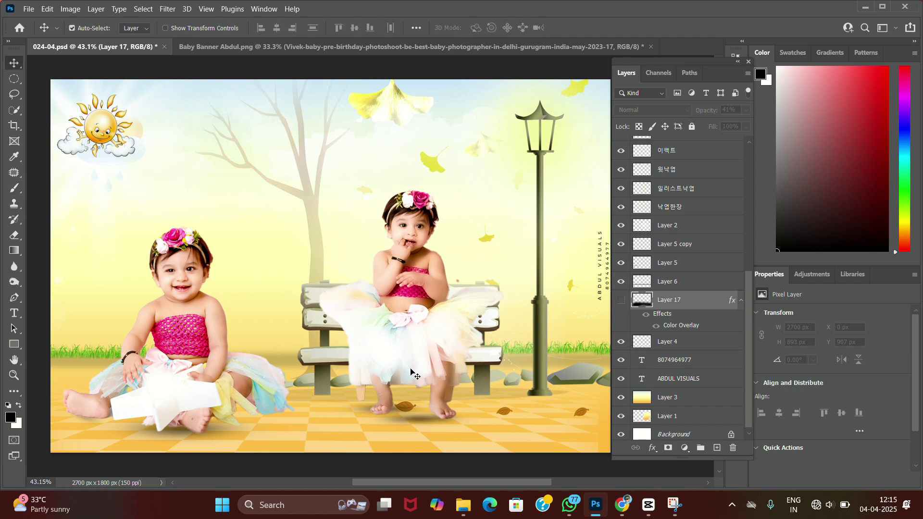
{"action": "left_click_drag", "start_coordinate": [432, 417], "coordinate": [445, 417]}
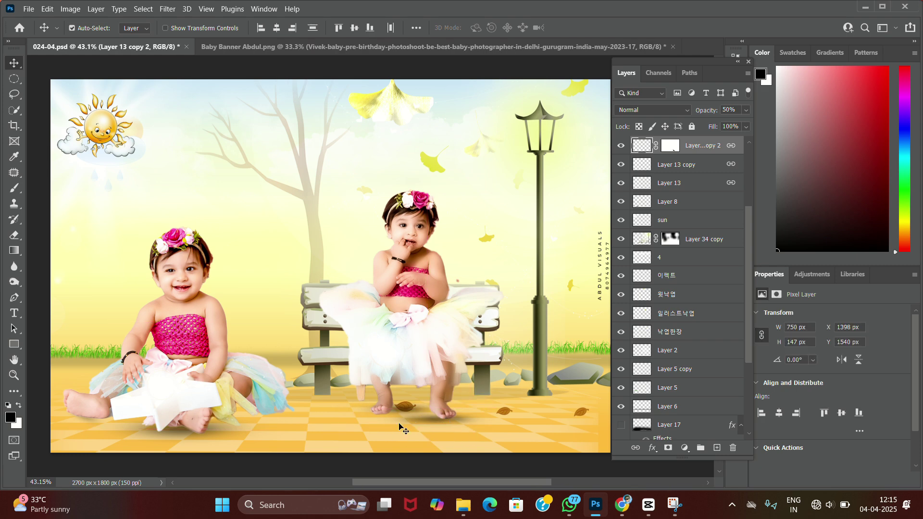
{"action": "scroll", "coordinate": [406, 408], "scroll_direction": "up", "scroll_amount": 5}
{"action": "left_click_drag", "start_coordinate": [374, 366], "coordinate": [320, 191]}
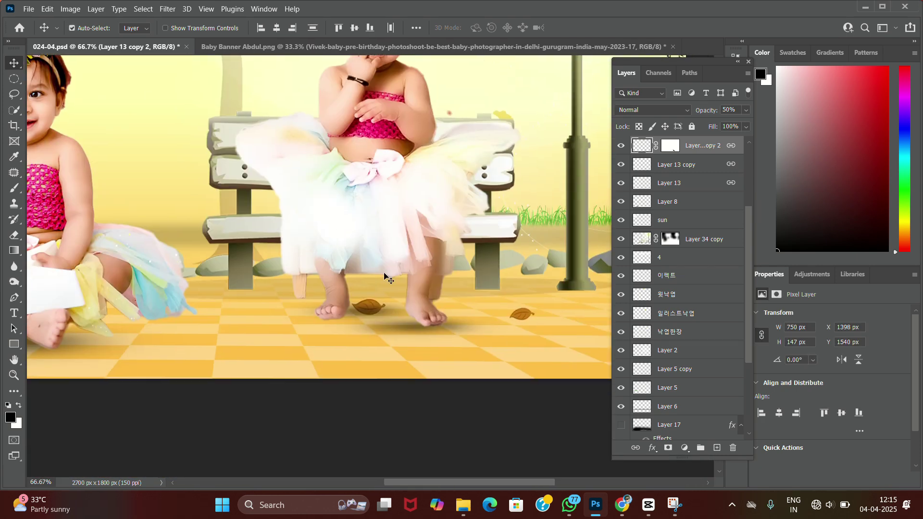
{"action": "left_click_drag", "start_coordinate": [410, 331], "coordinate": [422, 331]}
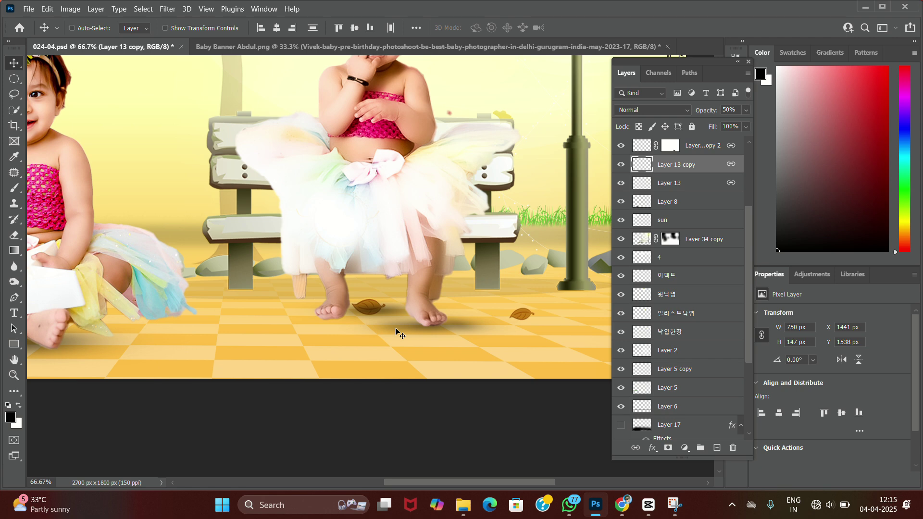
Move the cartoon sun on Layer 11 further into the banner's upper-left corner, to about X 6 px, Y -15 px
{"action": "key", "text": "ctrl+0"}
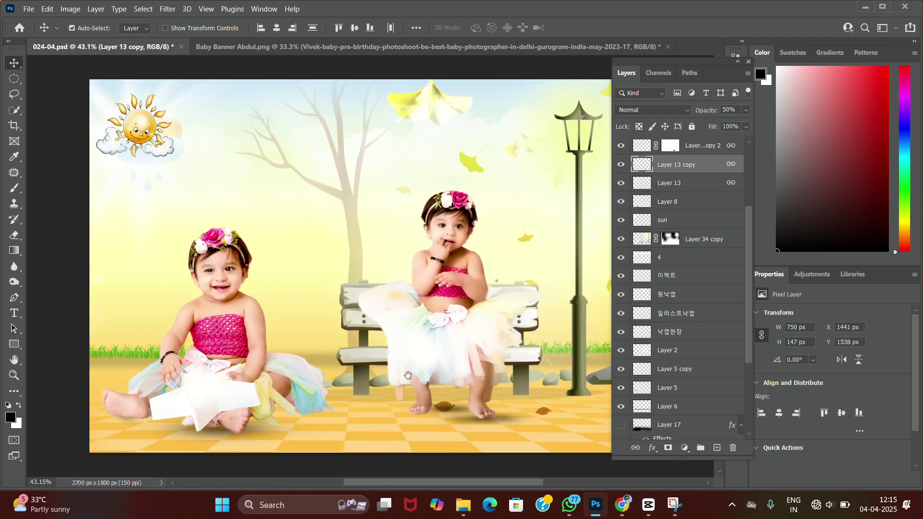
{"action": "left_click_drag", "start_coordinate": [408, 375], "coordinate": [333, 373]}
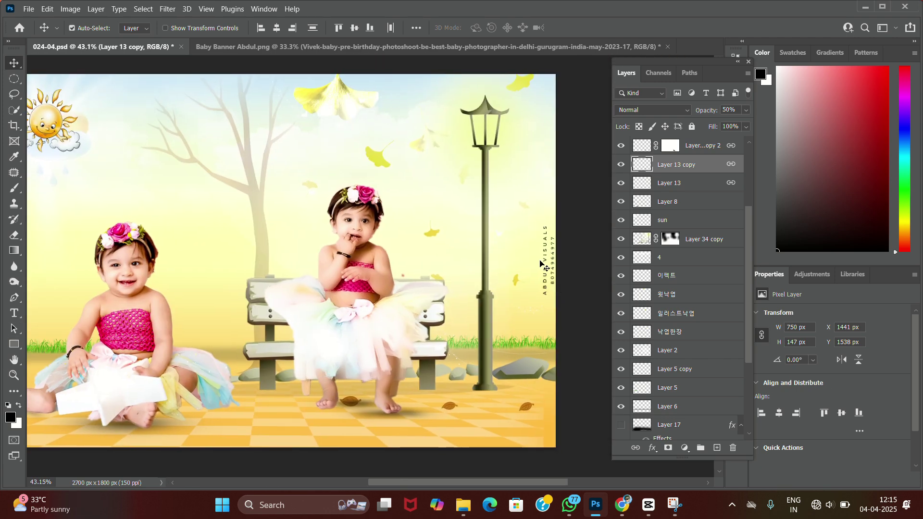
{"action": "left_click_drag", "start_coordinate": [345, 305], "coordinate": [393, 312]}
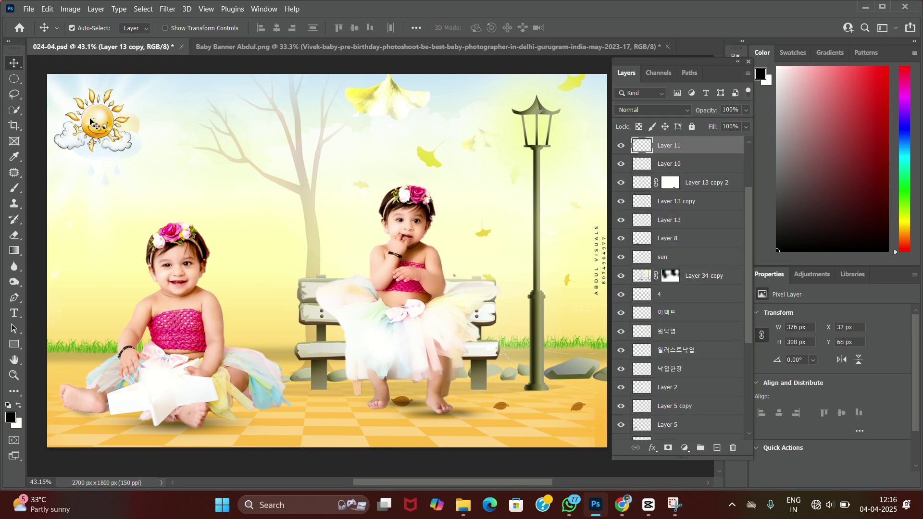
{"action": "mouse_move", "coordinate": [93, 124]}
{"action": "left_mouse_down"}
{"action": "mouse_move", "coordinate": [117, 164]}
{"action": "mouse_move", "coordinate": [98, 100]}
{"action": "mouse_move", "coordinate": [91, 102]}
{"action": "mouse_move", "coordinate": [98, 117]}
{"action": "left_mouse_up"}
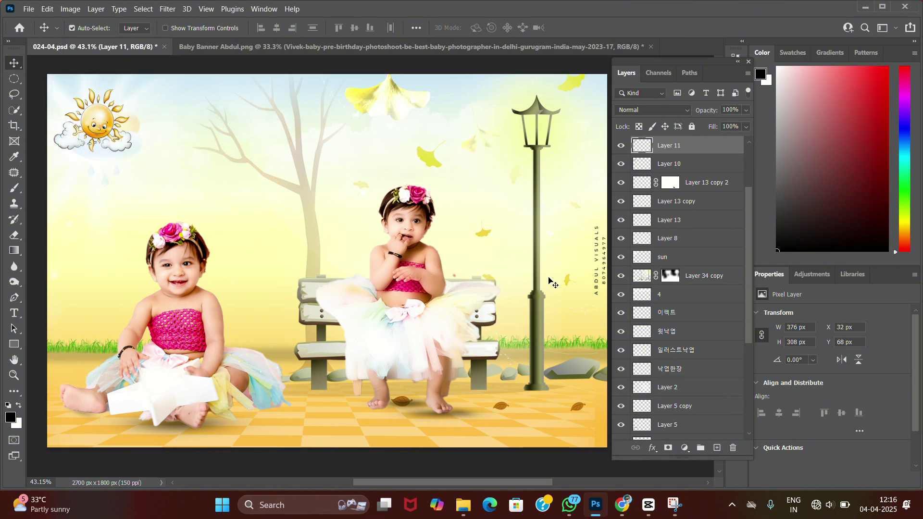
{"action": "left_click_drag", "start_coordinate": [97, 122], "coordinate": [92, 104]}
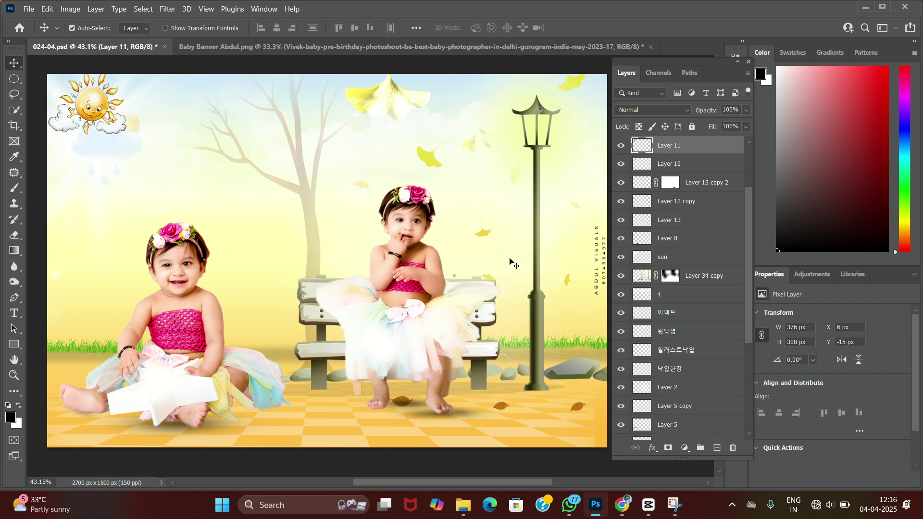
{"action": "key", "text": "super+shift+s"}
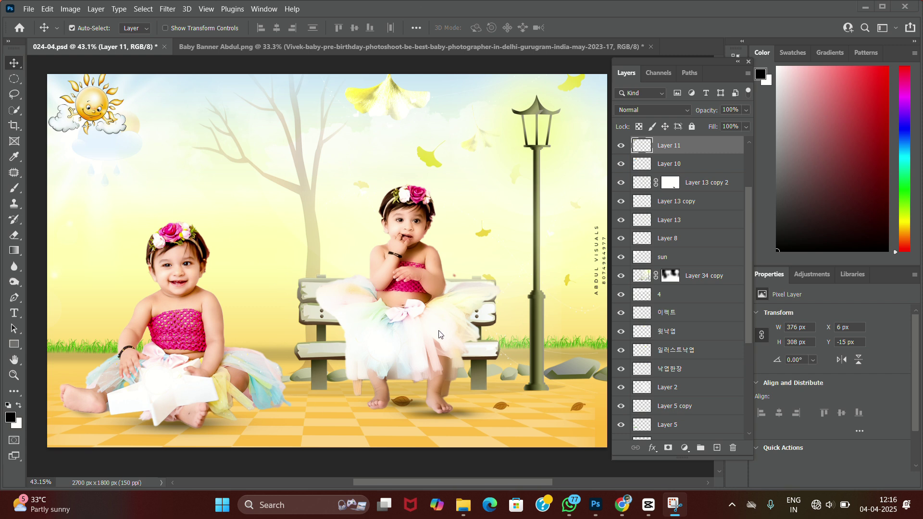
{"action": "scroll", "coordinate": [439, 334], "scroll_direction": "down", "scroll_amount": 2}
{"action": "scroll", "coordinate": [438, 303], "scroll_direction": "up", "scroll_amount": 3}
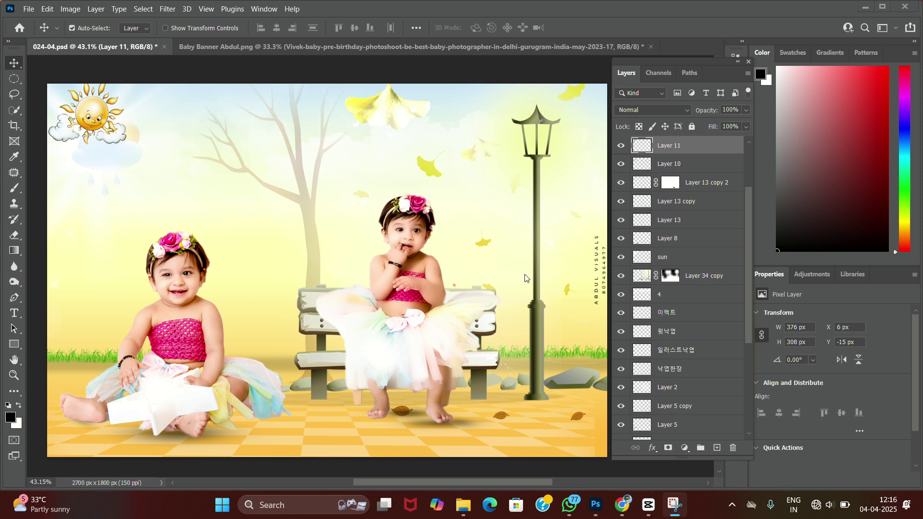